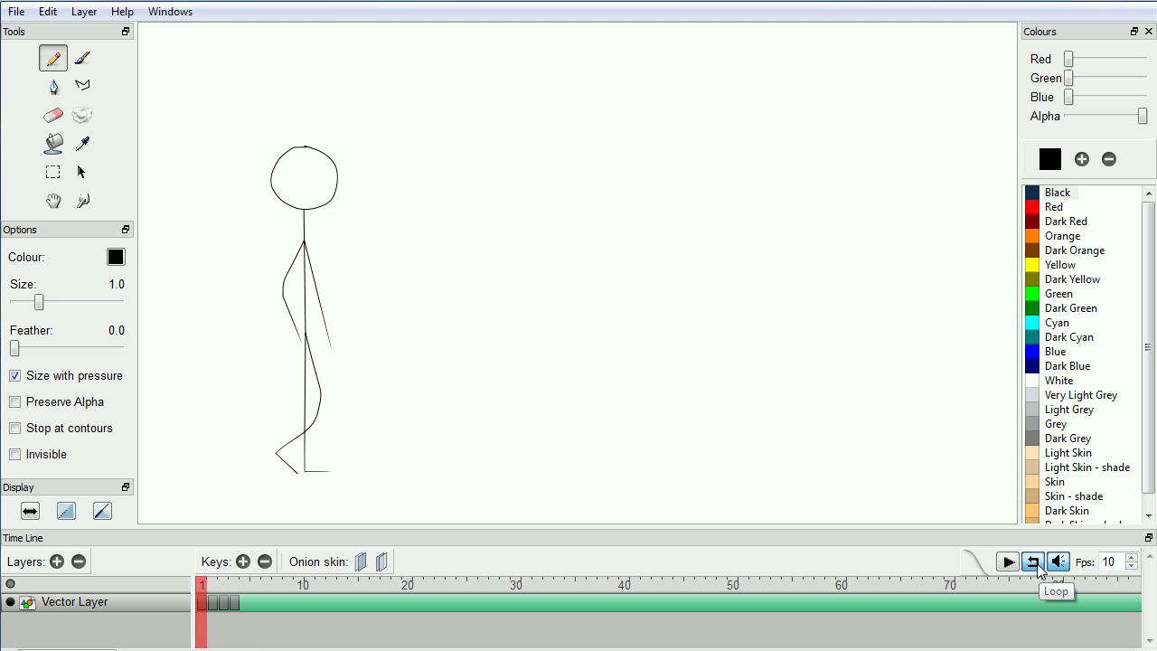
Turn off looped playback and start a new blank animation document
{"action": "left_click", "coordinate": [1035, 564]}
{"action": "left_click", "coordinate": [20, 13]}
{"action": "left_click", "coordinate": [45, 33]}
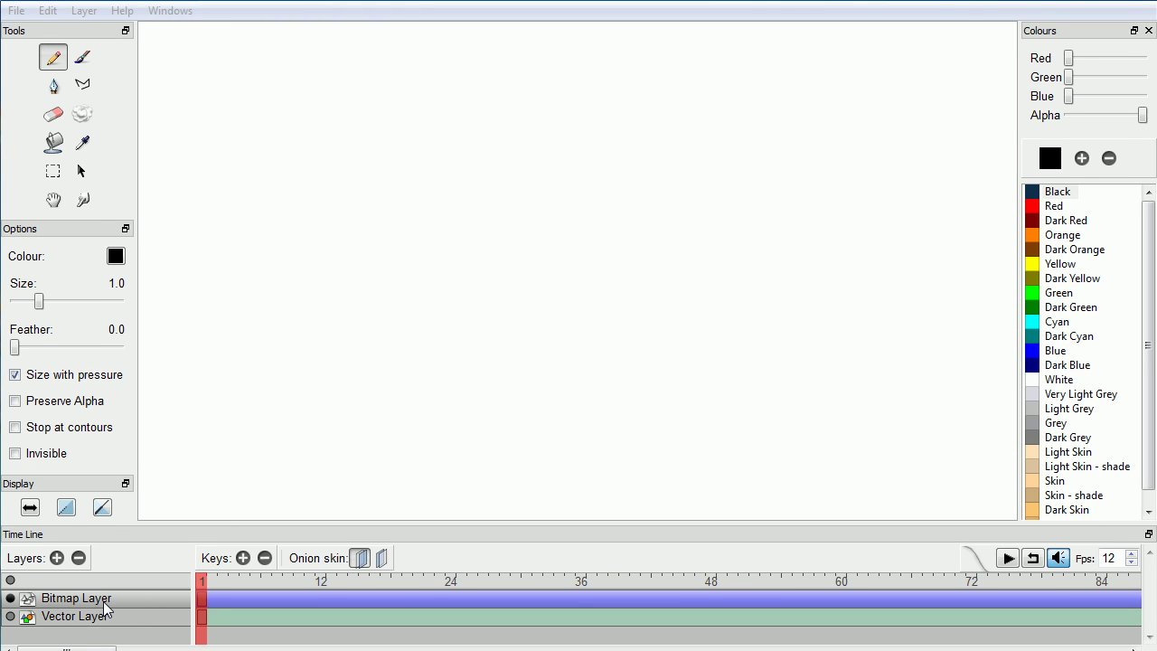
Delete the bitmap layer, keeping only the vector layer
{"action": "left_click", "coordinate": [100, 623]}
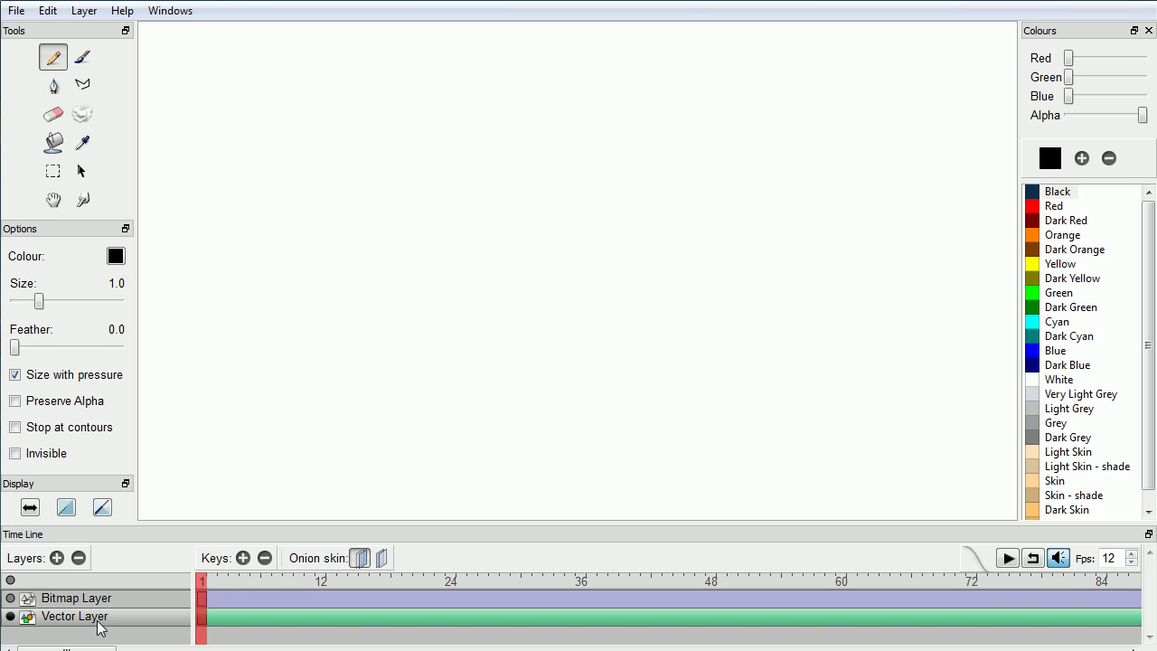
{"action": "left_click", "coordinate": [109, 599]}
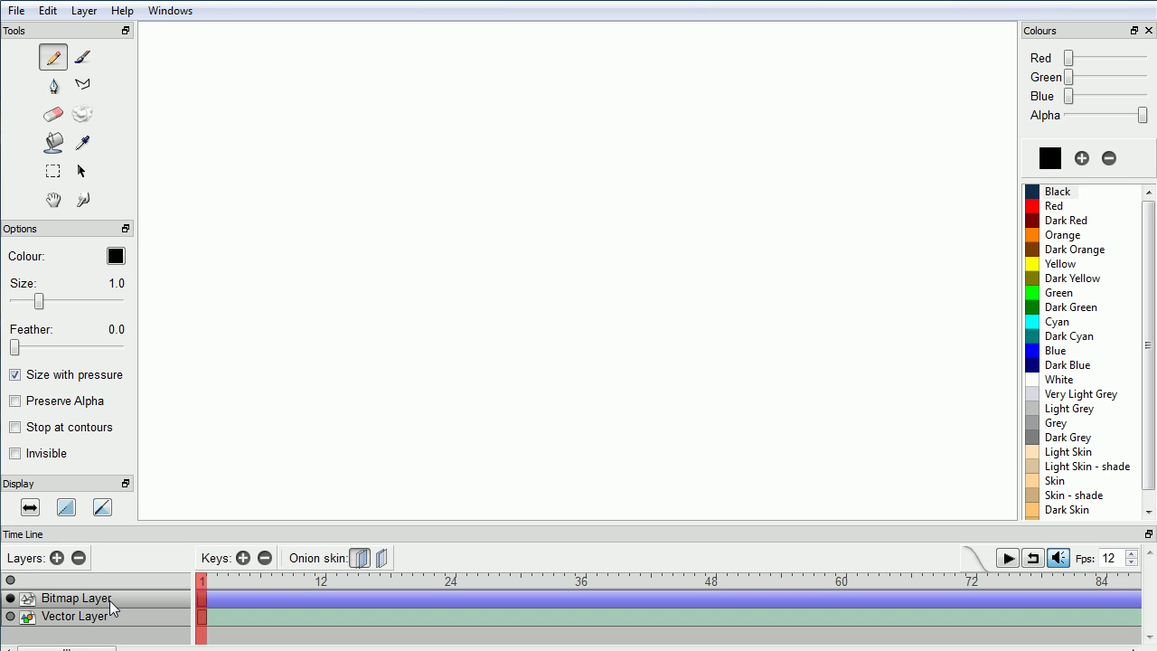
{"action": "left_click", "coordinate": [79, 560]}
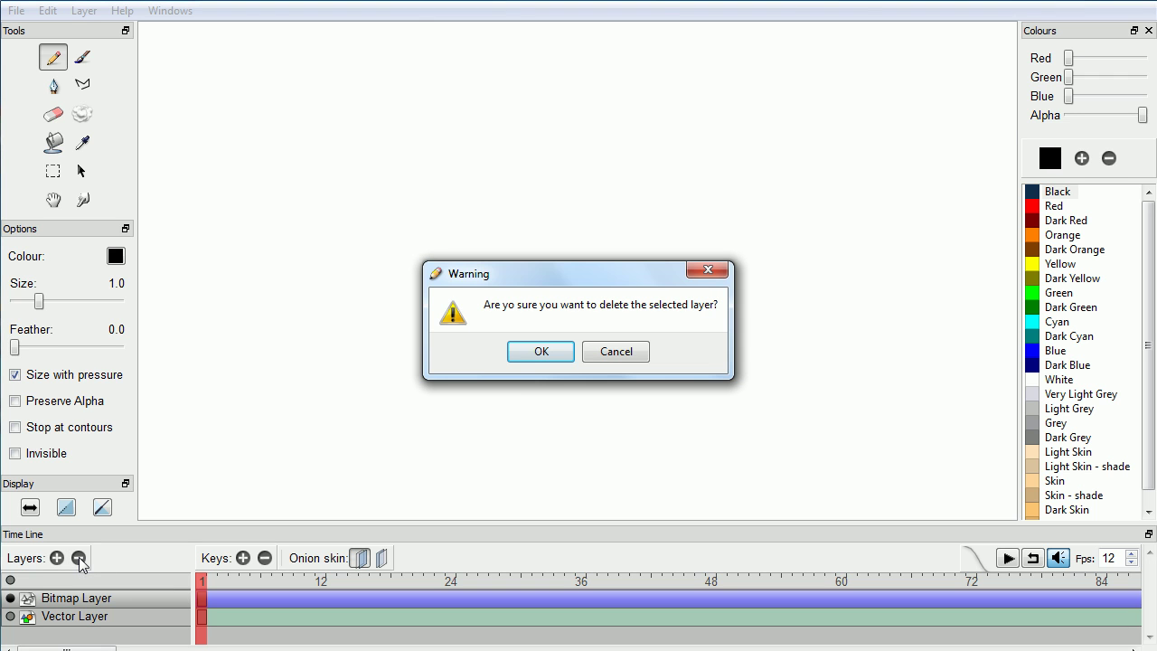
{"action": "left_click", "coordinate": [569, 362]}
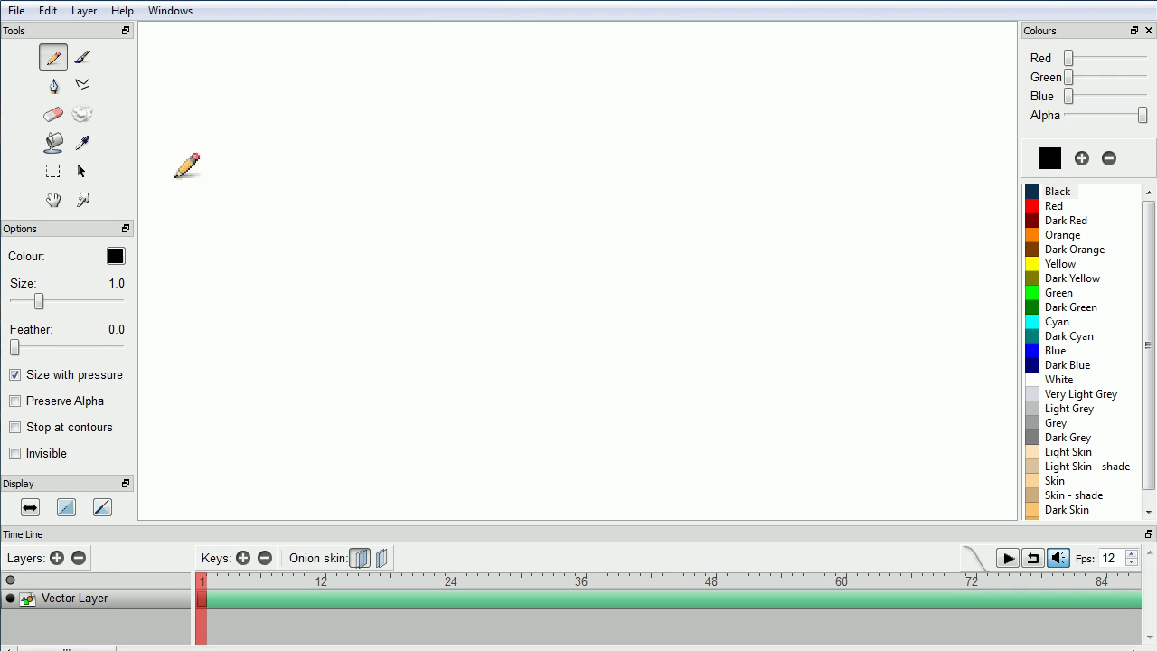
Set the vector curve smoothing to its maximum in the general preferences
{"action": "left_click", "coordinate": [49, 11]}
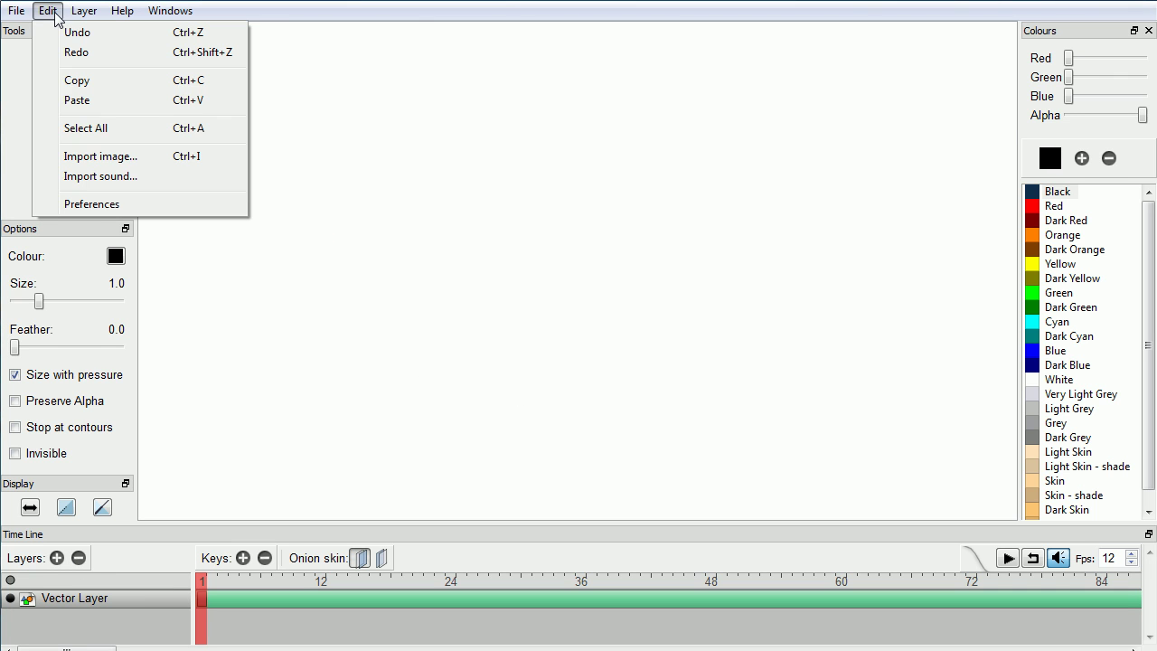
{"action": "left_click", "coordinate": [83, 202]}
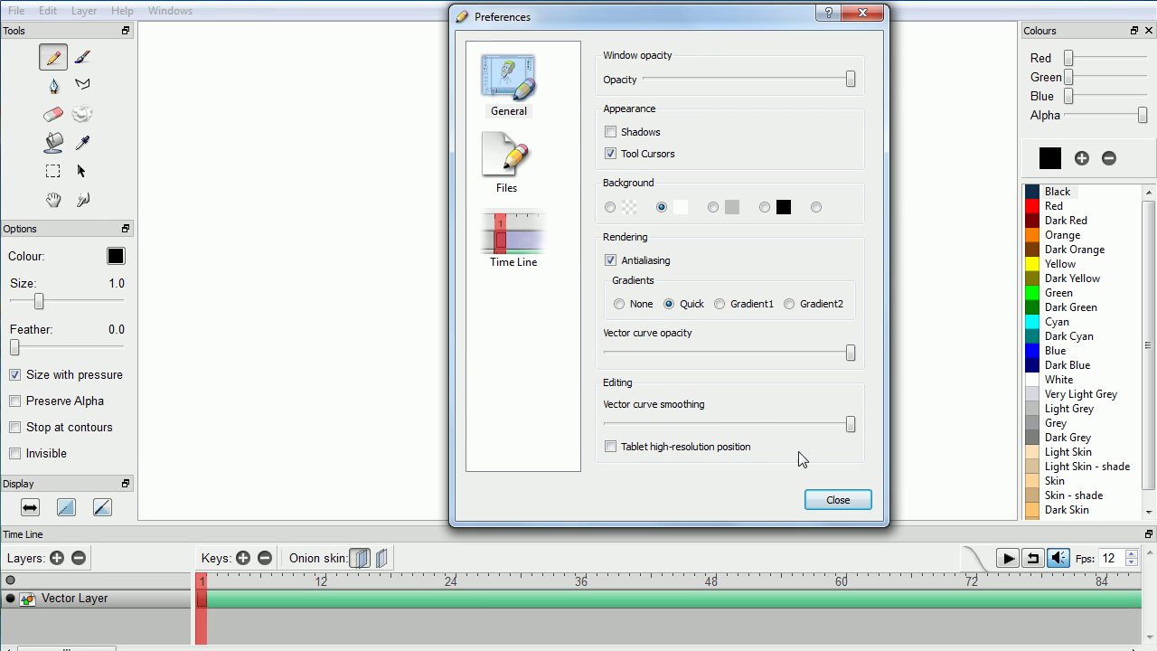
{"action": "left_click_drag", "start_coordinate": [849, 422], "coordinate": [604, 421]}
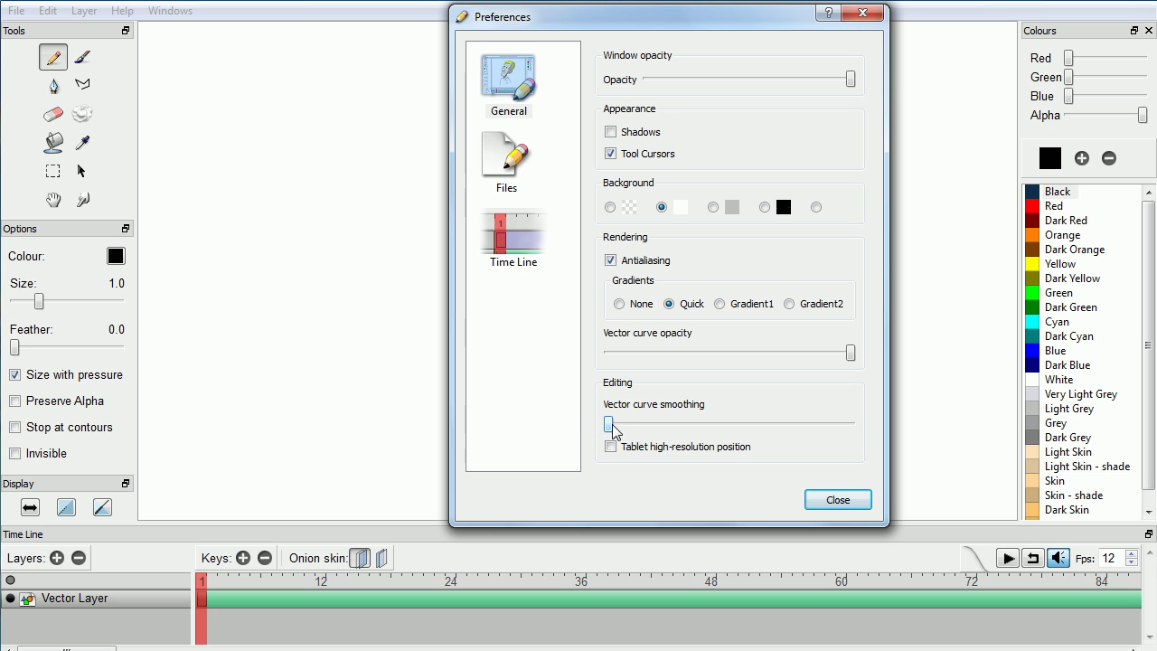
{"action": "left_click_drag", "start_coordinate": [611, 425], "coordinate": [869, 425]}
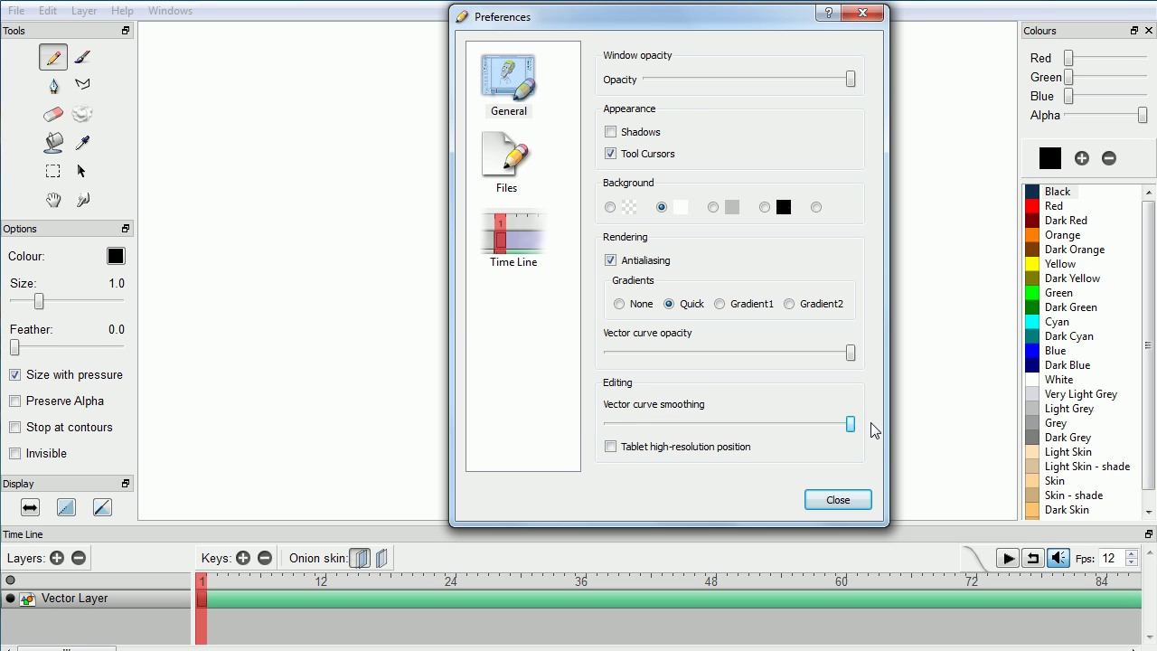
{"action": "left_click", "coordinate": [839, 503]}
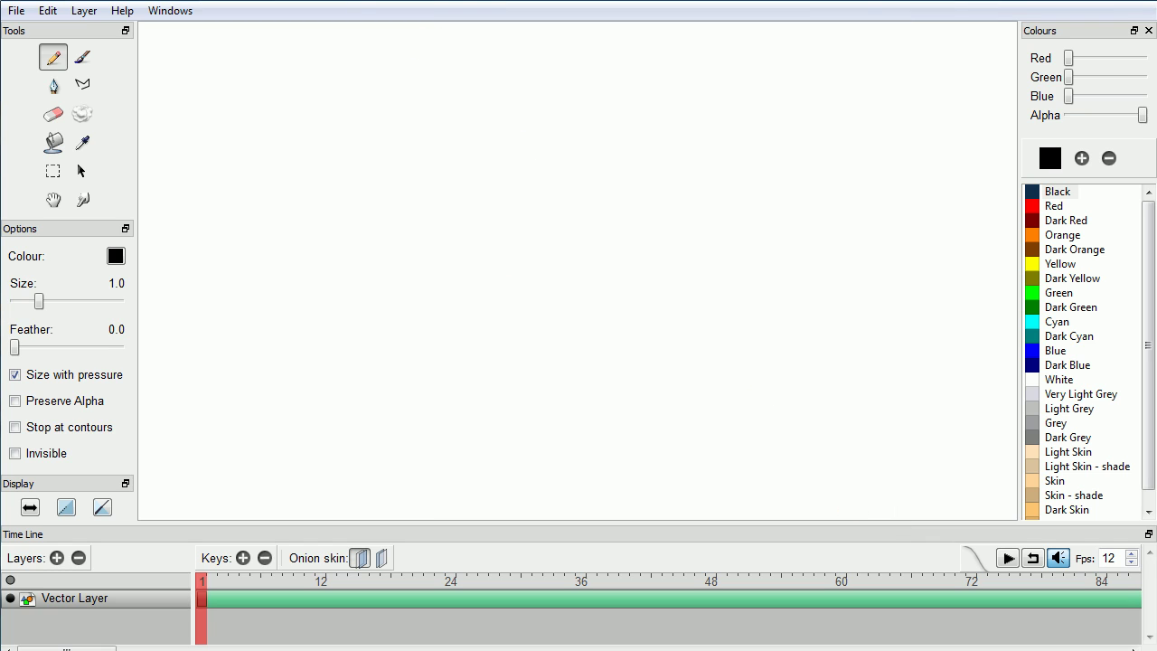
Draw a stick figure's round head and straight vertical torso on frame 1 with the Pen tool
{"action": "left_click", "coordinate": [54, 90]}
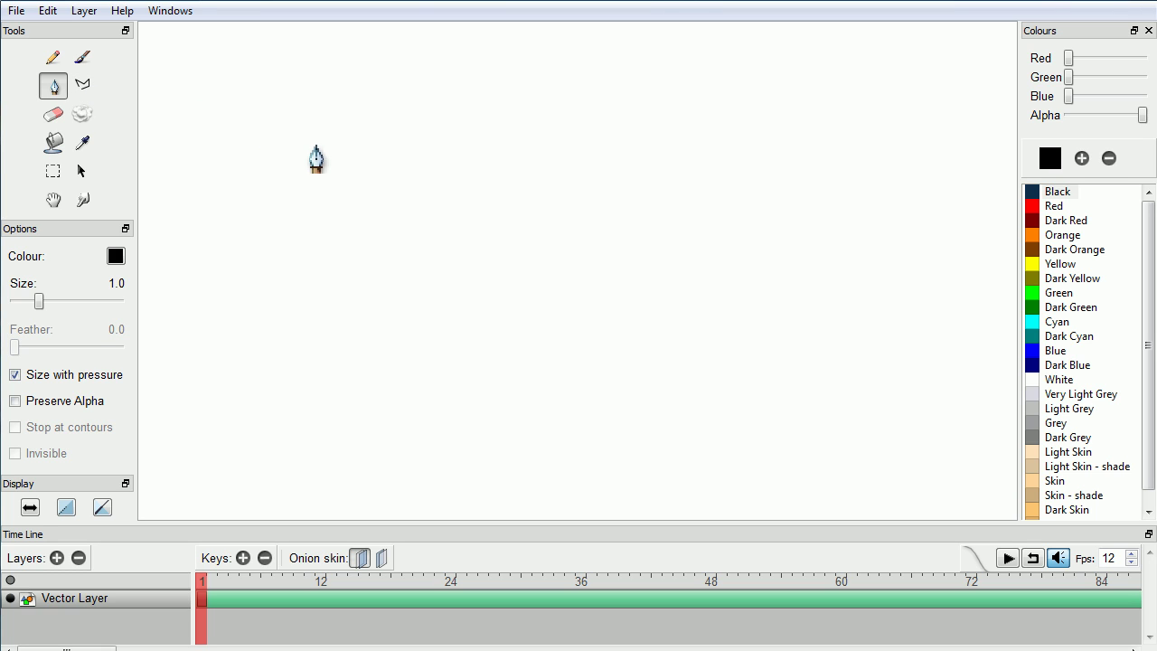
{"action": "mouse_move", "coordinate": [309, 145]}
{"action": "left_mouse_down"}
{"action": "mouse_move", "coordinate": [276, 168]}
{"action": "mouse_move", "coordinate": [303, 205]}
{"action": "mouse_move", "coordinate": [333, 194]}
{"action": "mouse_move", "coordinate": [333, 160]}
{"action": "mouse_move", "coordinate": [309, 145]}
{"action": "left_mouse_up"}
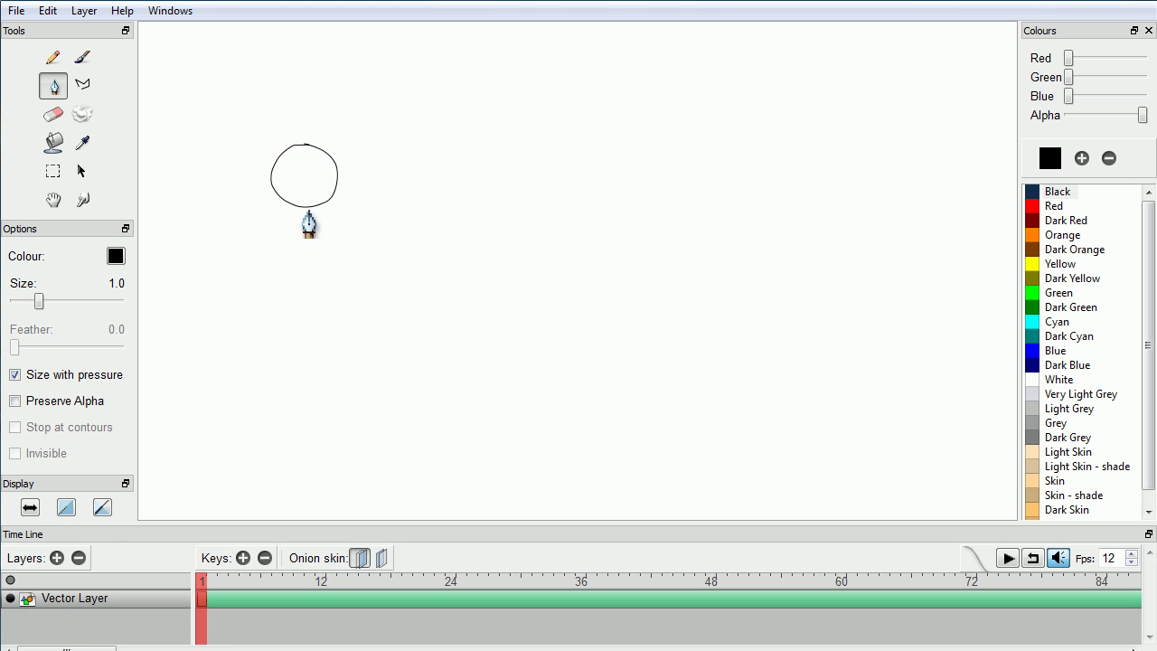
{"action": "left_click_drag", "start_coordinate": [303, 207], "coordinate": [307, 332]}
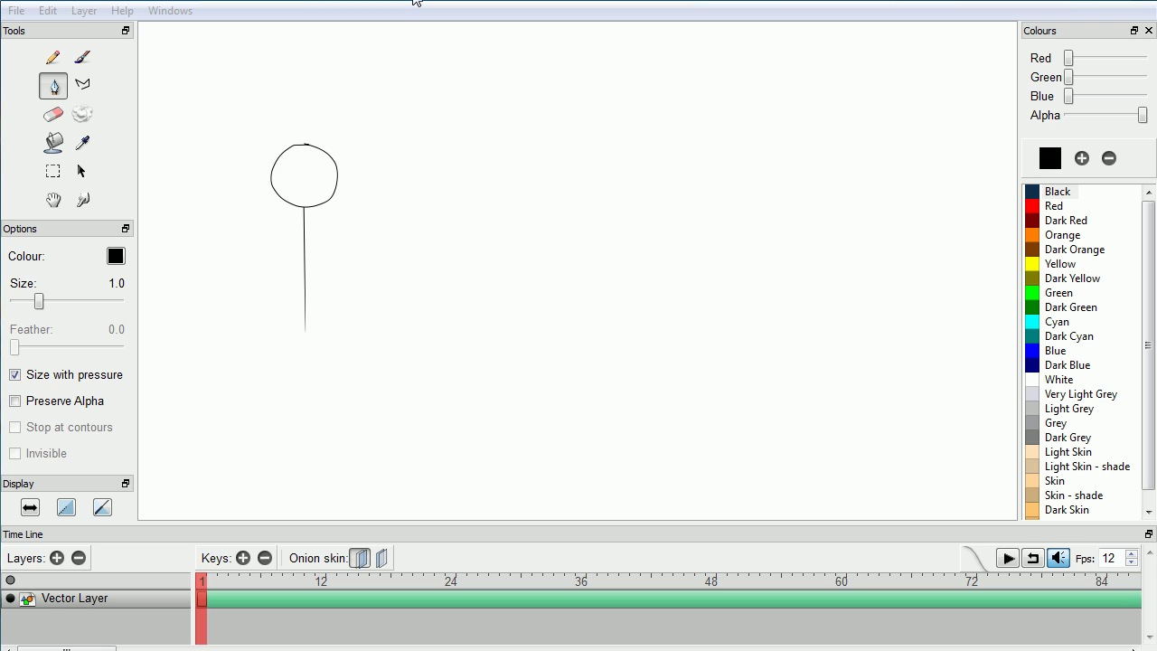
{"action": "left_click", "coordinate": [416, 0]}
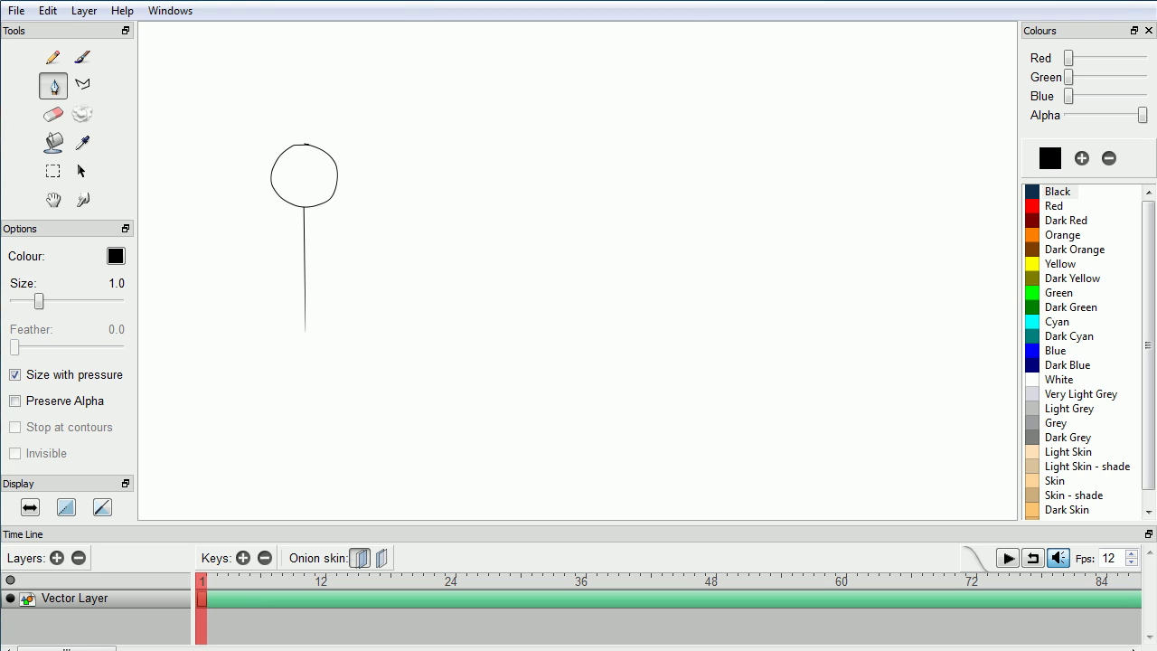
Draw the frame 1 figure's straight leg with foot, a second leg bent backward, and both arms hanging from the shoulder
{"action": "mouse_move", "coordinate": [305, 331]}
{"action": "left_mouse_down"}
{"action": "mouse_move", "coordinate": [307, 464]}
{"action": "mouse_move", "coordinate": [331, 468]}
{"action": "left_mouse_up"}
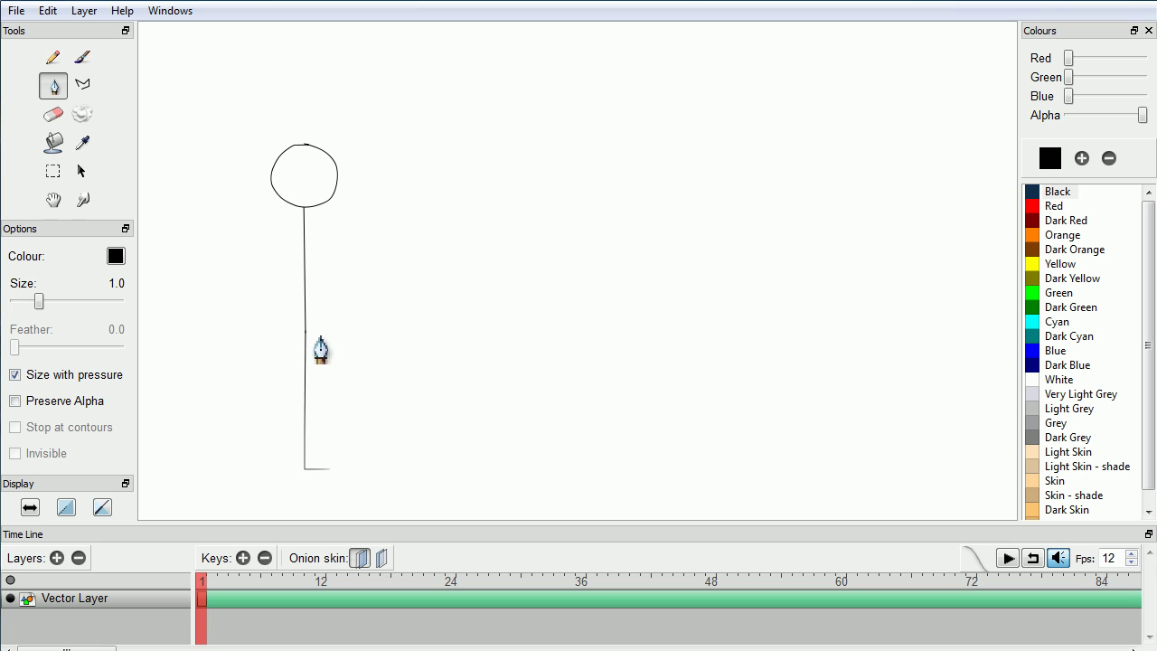
{"action": "mouse_move", "coordinate": [302, 332]}
{"action": "left_mouse_down"}
{"action": "mouse_move", "coordinate": [327, 411]}
{"action": "mouse_move", "coordinate": [283, 454]}
{"action": "mouse_move", "coordinate": [302, 483]}
{"action": "left_mouse_up"}
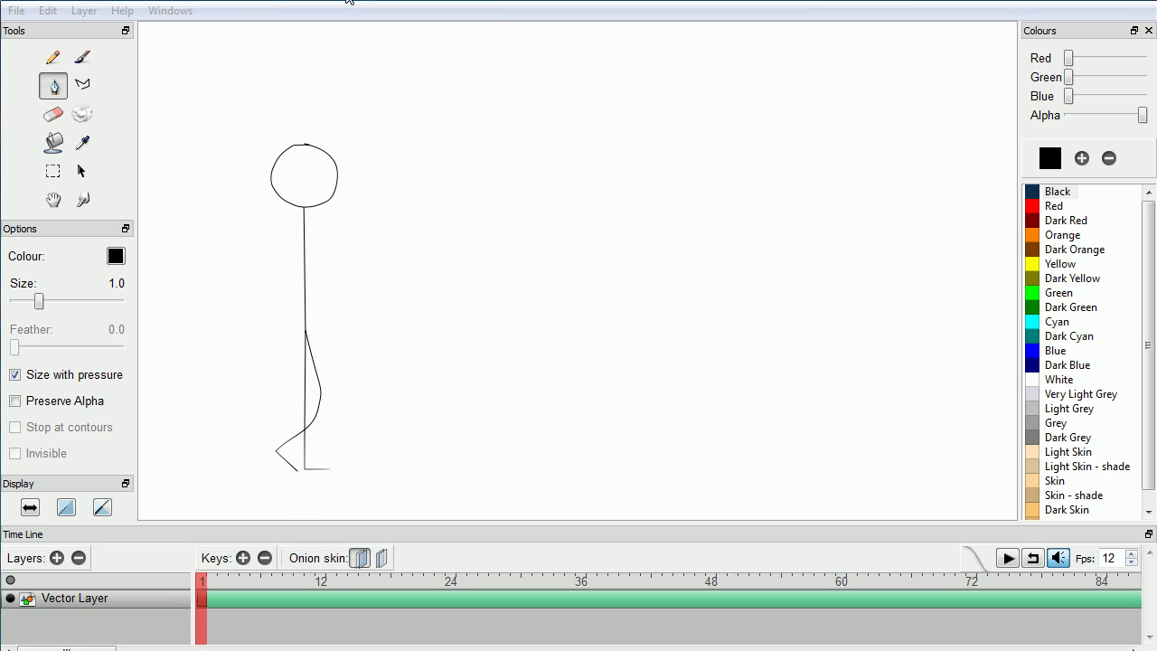
{"action": "left_click", "coordinate": [346, 1]}
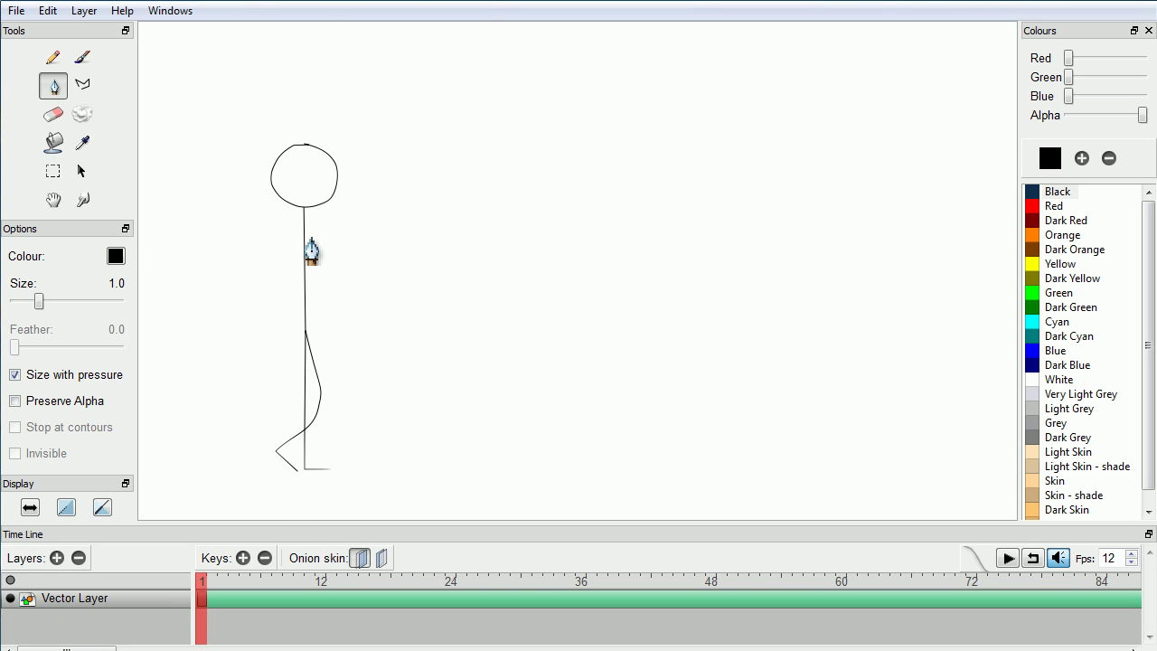
{"action": "left_click_drag", "start_coordinate": [304, 237], "coordinate": [331, 347]}
{"action": "mouse_move", "coordinate": [305, 238]}
{"action": "left_mouse_down"}
{"action": "mouse_move", "coordinate": [284, 291]}
{"action": "mouse_move", "coordinate": [302, 337]}
{"action": "left_mouse_up"}
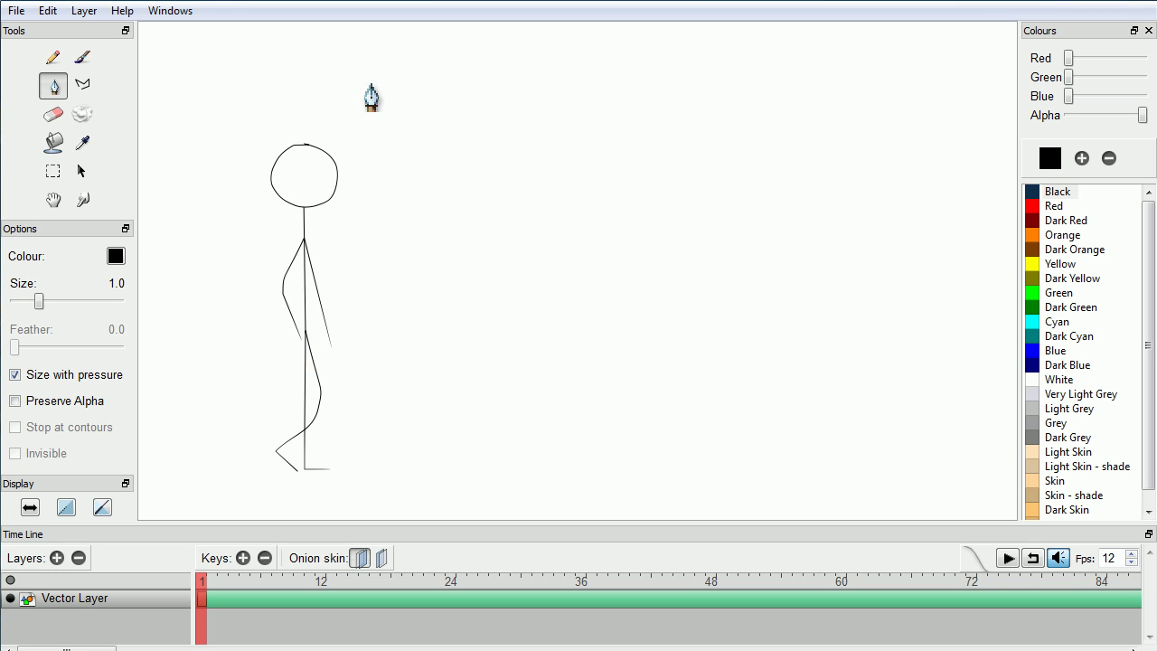
{"action": "left_click", "coordinate": [408, 1]}
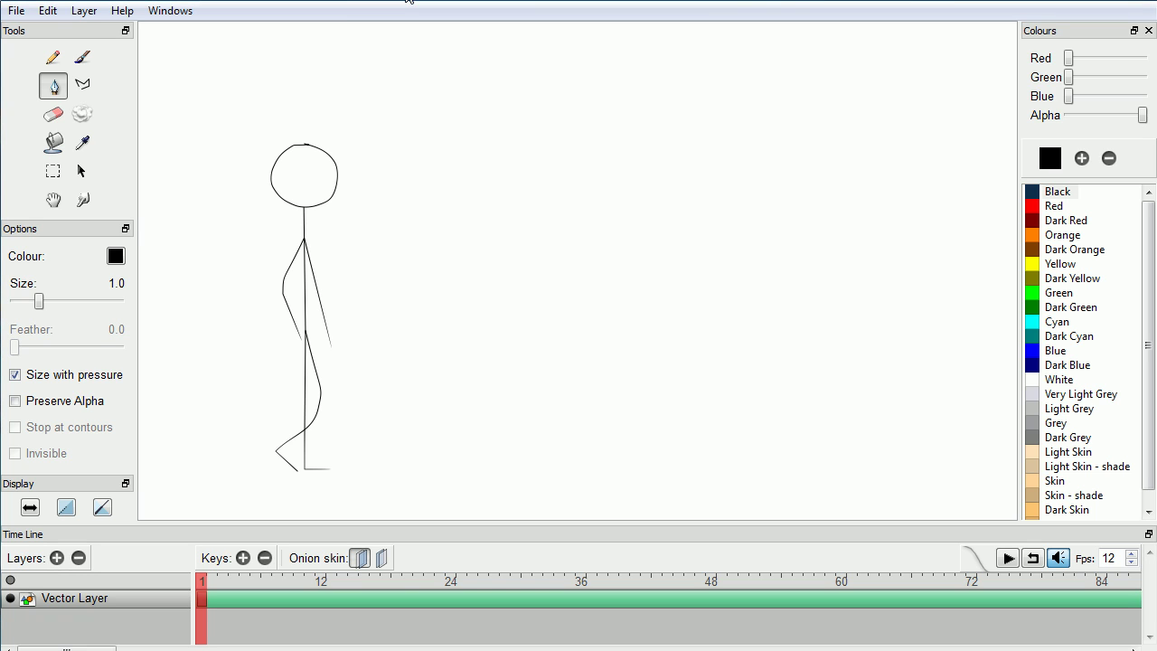
Add a keyframe at frame 2 and draw the head and torso slightly lower than in the onion-skinned first pose
{"action": "left_click", "coordinate": [243, 558]}
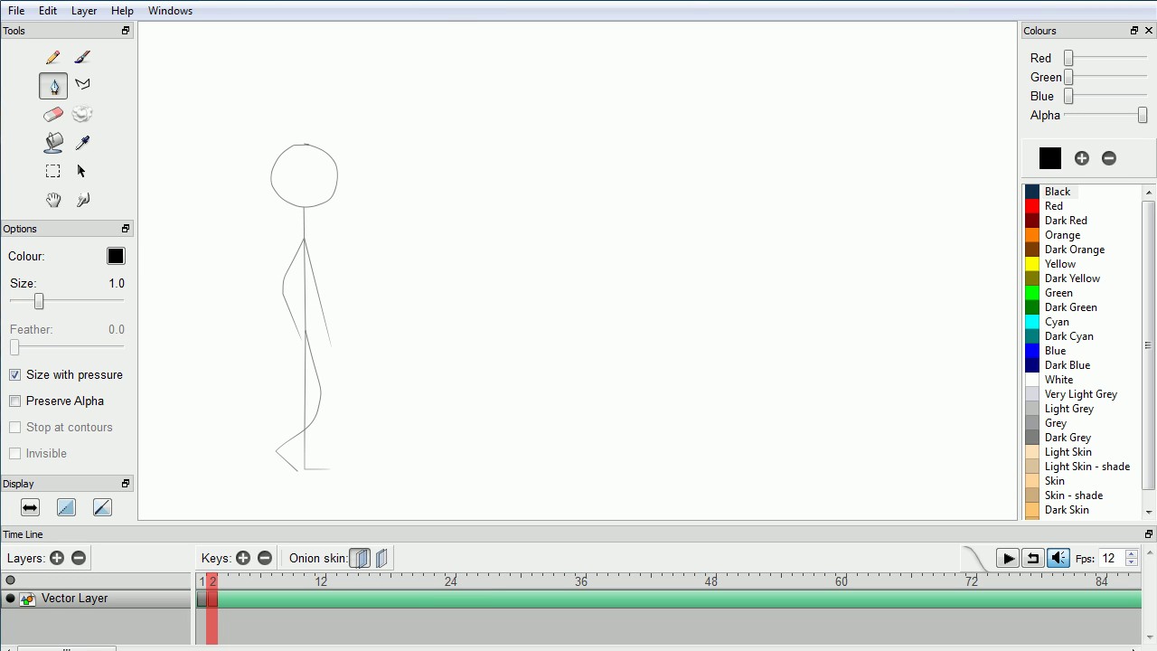
{"action": "left_click", "coordinate": [361, 1]}
{"action": "mouse_move", "coordinate": [301, 150]}
{"action": "left_mouse_down"}
{"action": "mouse_move", "coordinate": [274, 185]}
{"action": "mouse_move", "coordinate": [298, 209]}
{"action": "mouse_move", "coordinate": [324, 206]}
{"action": "mouse_move", "coordinate": [336, 188]}
{"action": "mouse_move", "coordinate": [331, 161]}
{"action": "mouse_move", "coordinate": [302, 148]}
{"action": "left_mouse_up"}
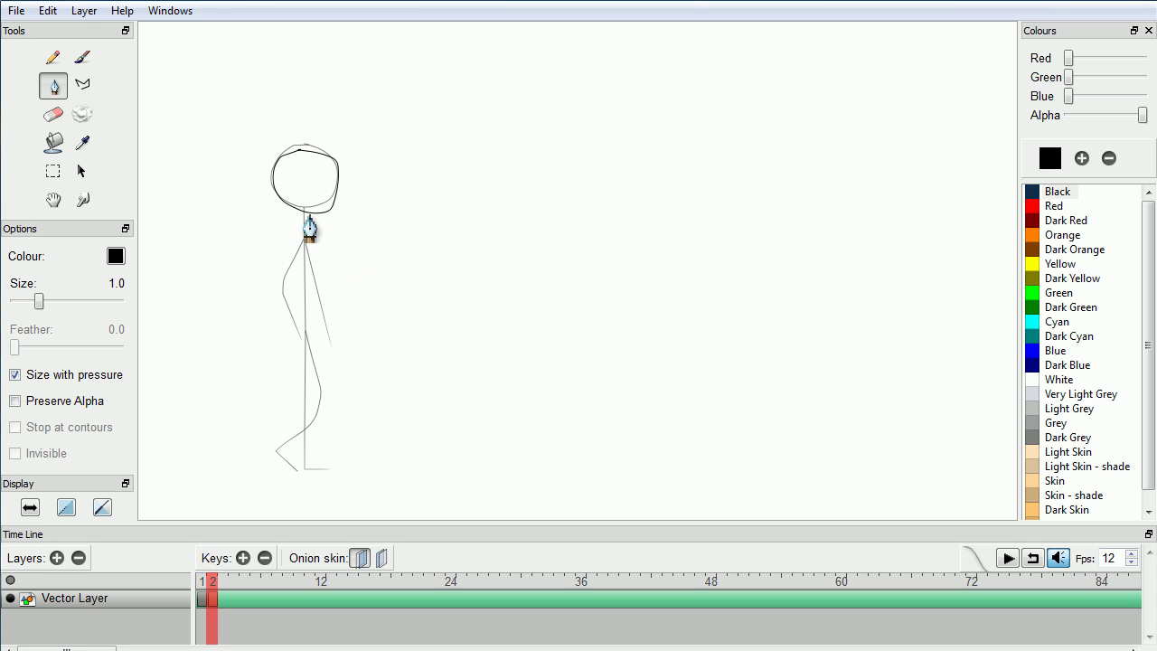
{"action": "left_click_drag", "start_coordinate": [310, 226], "coordinate": [314, 360]}
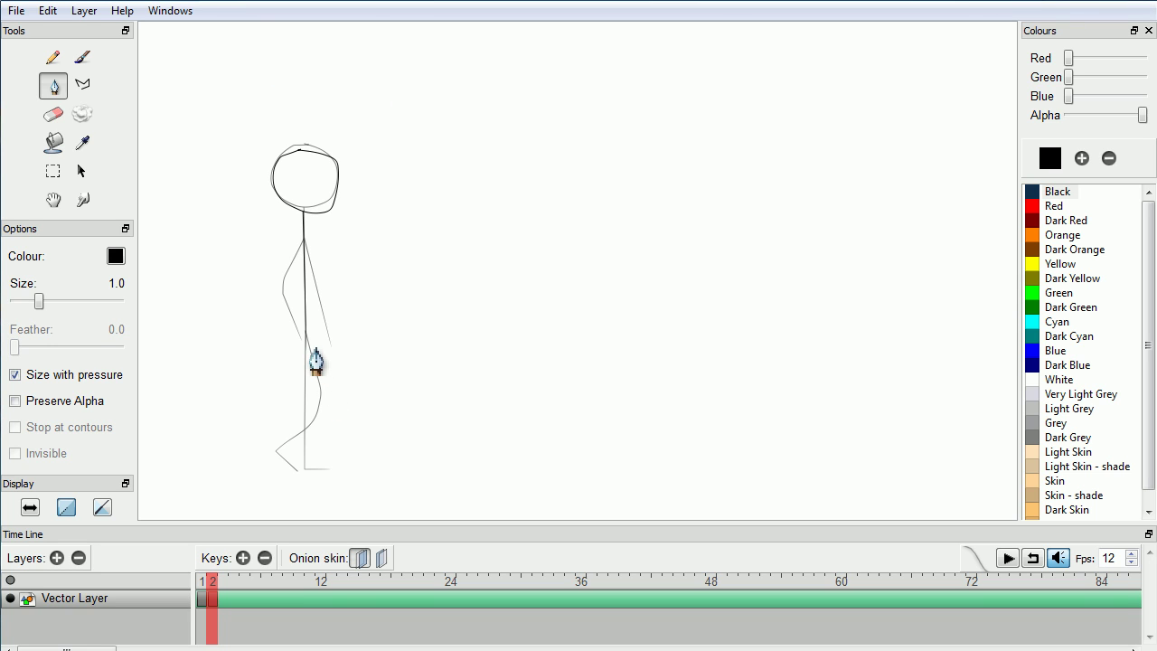
Draw the frame 2 legs stepping apart, front foot flat and rear leg trailing, and both arms swung slightly wider
{"action": "mouse_move", "coordinate": [305, 348]}
{"action": "left_mouse_down"}
{"action": "mouse_move", "coordinate": [327, 407]}
{"action": "mouse_move", "coordinate": [329, 468]}
{"action": "mouse_move", "coordinate": [365, 468]}
{"action": "left_mouse_up"}
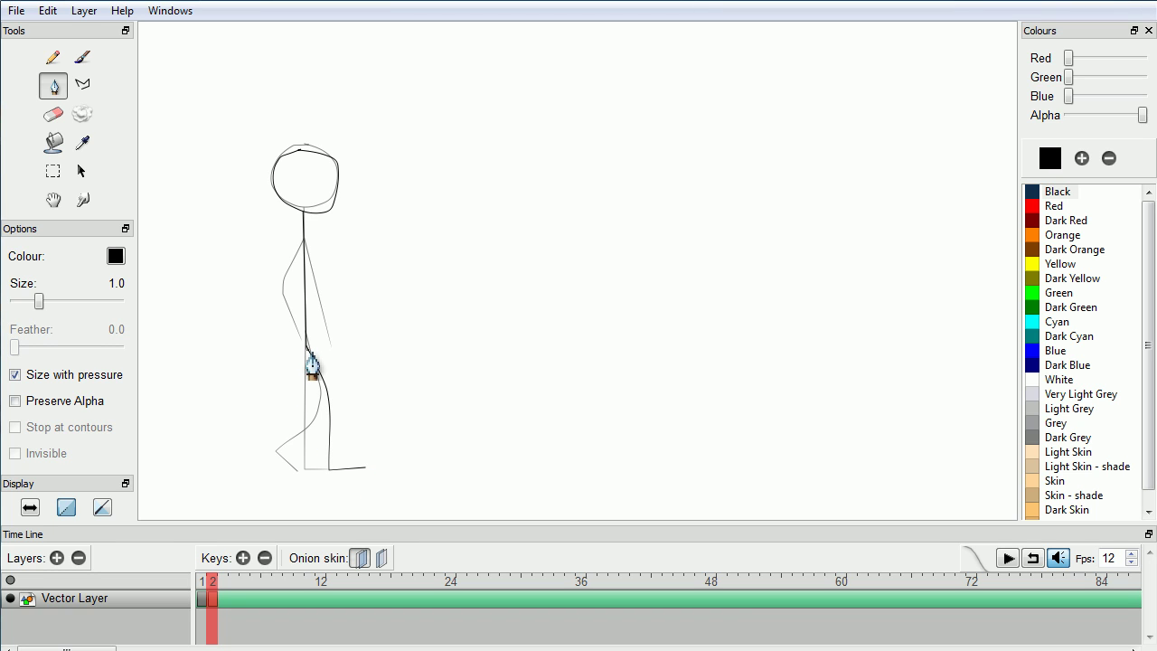
{"action": "mouse_move", "coordinate": [311, 363]}
{"action": "left_mouse_down"}
{"action": "mouse_move", "coordinate": [272, 456]}
{"action": "mouse_move", "coordinate": [295, 479]}
{"action": "left_mouse_up"}
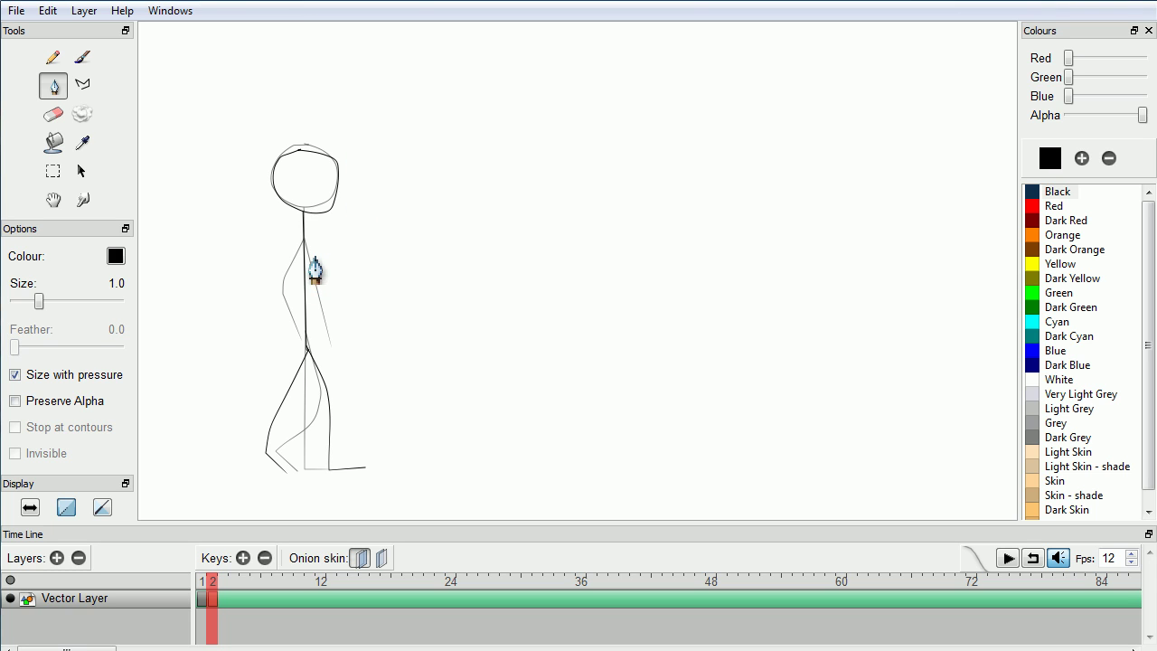
{"action": "left_click_drag", "start_coordinate": [310, 256], "coordinate": [345, 333]}
{"action": "mouse_move", "coordinate": [310, 270]}
{"action": "left_mouse_down"}
{"action": "mouse_move", "coordinate": [276, 286]}
{"action": "mouse_move", "coordinate": [293, 351]}
{"action": "left_mouse_up"}
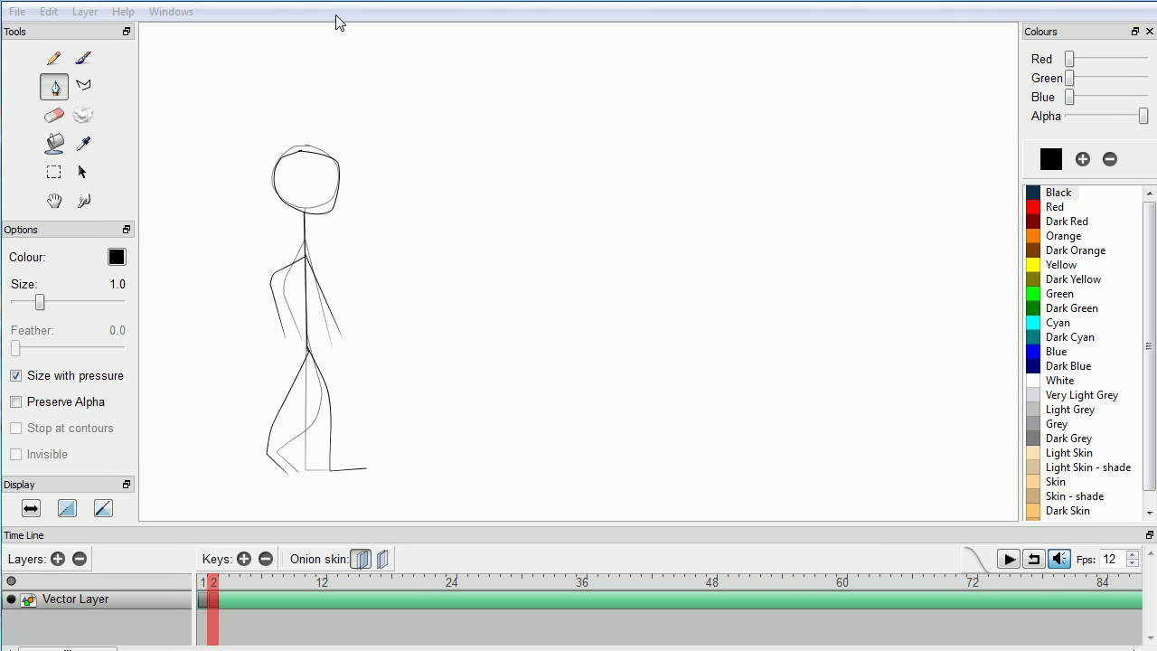
Add a keyframe at frame 3 and draw the head and torso slightly lower than in the onion-skinned second pose
{"action": "left_click", "coordinate": [244, 559]}
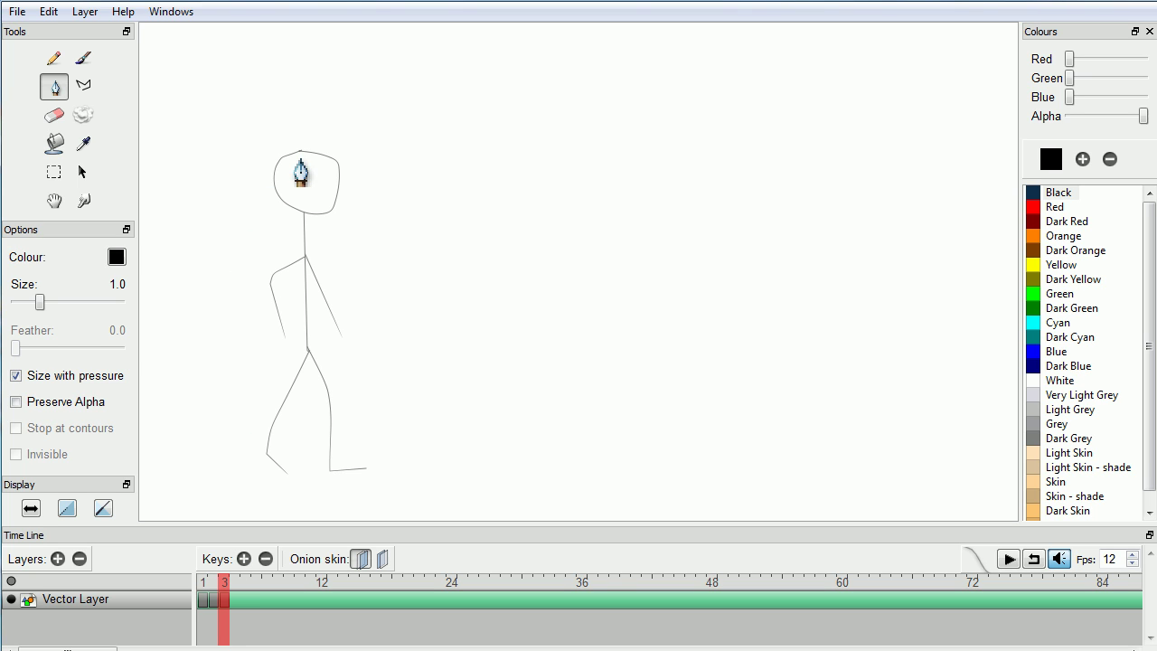
{"action": "mouse_move", "coordinate": [294, 158]}
{"action": "left_mouse_down"}
{"action": "mouse_move", "coordinate": [279, 201]}
{"action": "mouse_move", "coordinate": [303, 228]}
{"action": "mouse_move", "coordinate": [329, 226]}
{"action": "mouse_move", "coordinate": [348, 200]}
{"action": "mouse_move", "coordinate": [334, 176]}
{"action": "mouse_move", "coordinate": [304, 177]}
{"action": "left_mouse_up"}
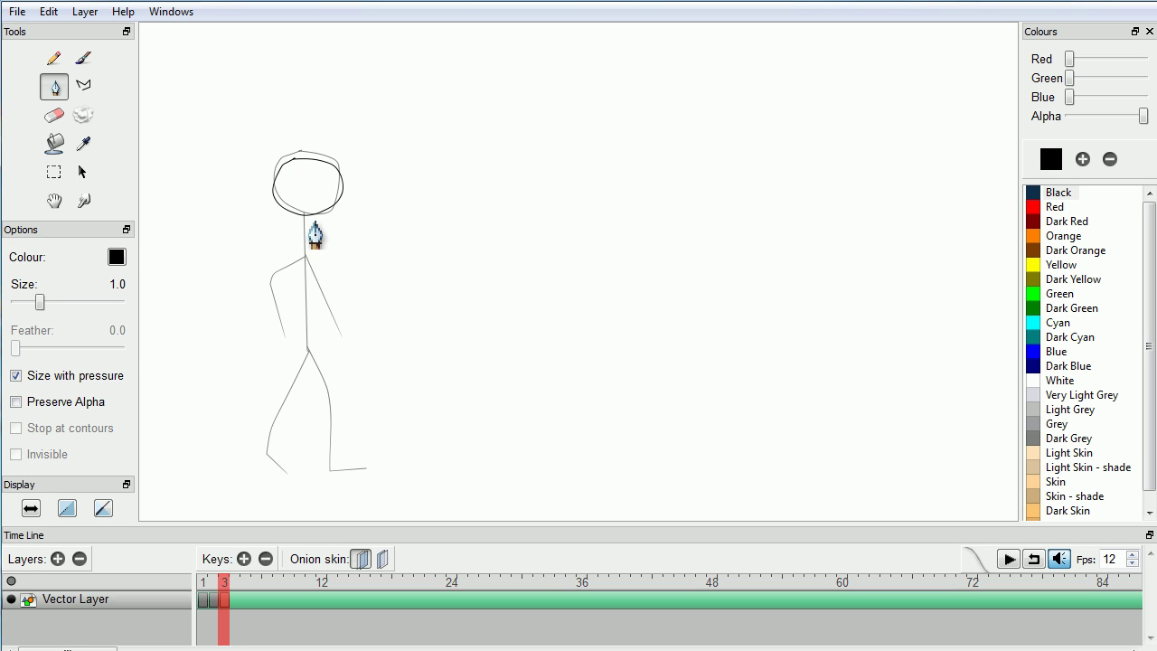
{"action": "left_click_drag", "start_coordinate": [309, 218], "coordinate": [311, 367]}
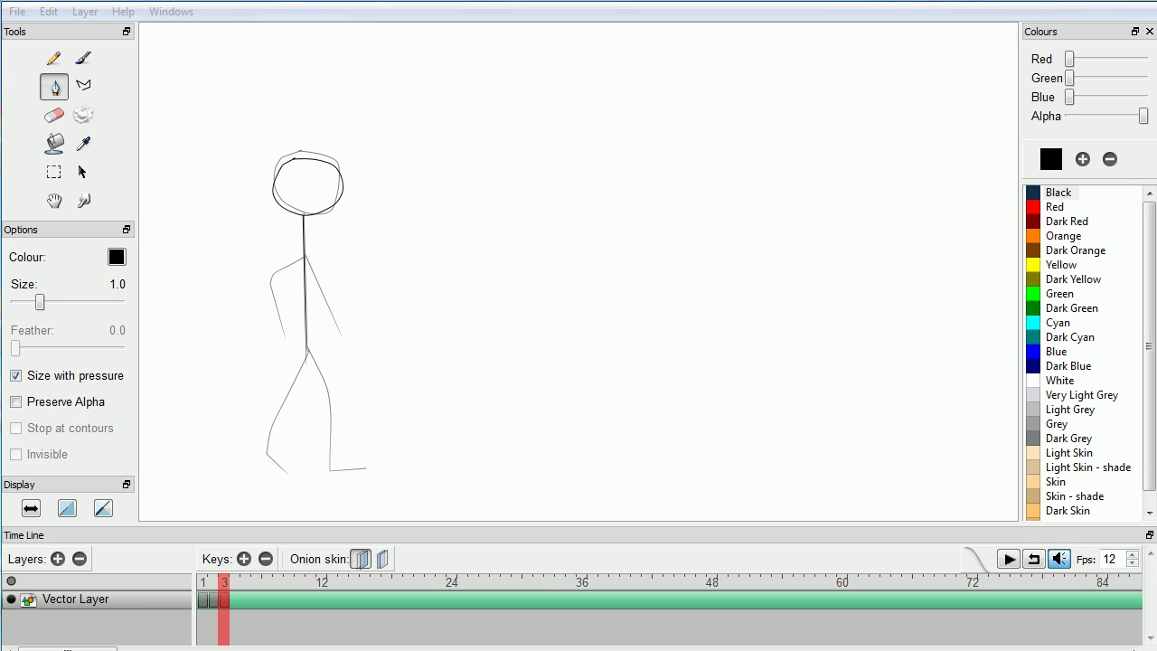
{"action": "left_click", "coordinate": [309, 2]}
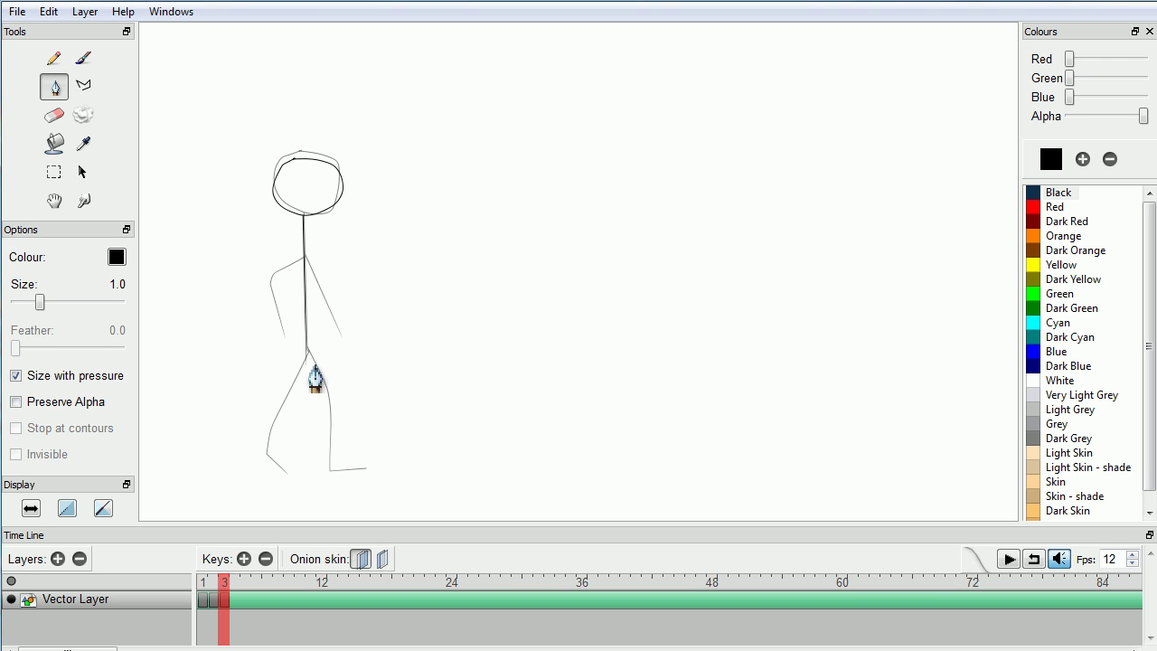
Draw the frame 3 legs in a wide stride with the front toes raised, and both arms swung farther from the body
{"action": "mouse_move", "coordinate": [305, 362]}
{"action": "left_mouse_down"}
{"action": "mouse_move", "coordinate": [351, 410]}
{"action": "mouse_move", "coordinate": [363, 474]}
{"action": "mouse_move", "coordinate": [388, 459]}
{"action": "left_mouse_up"}
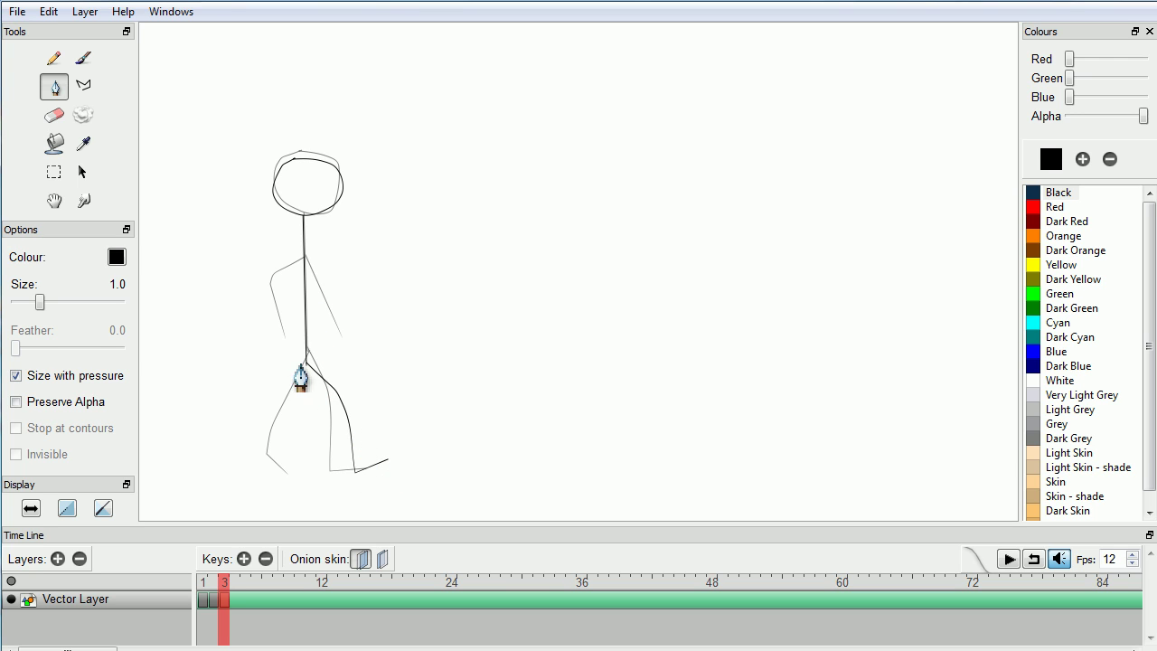
{"action": "mouse_move", "coordinate": [307, 363]}
{"action": "left_mouse_down"}
{"action": "mouse_move", "coordinate": [243, 441]}
{"action": "mouse_move", "coordinate": [256, 467]}
{"action": "left_mouse_up"}
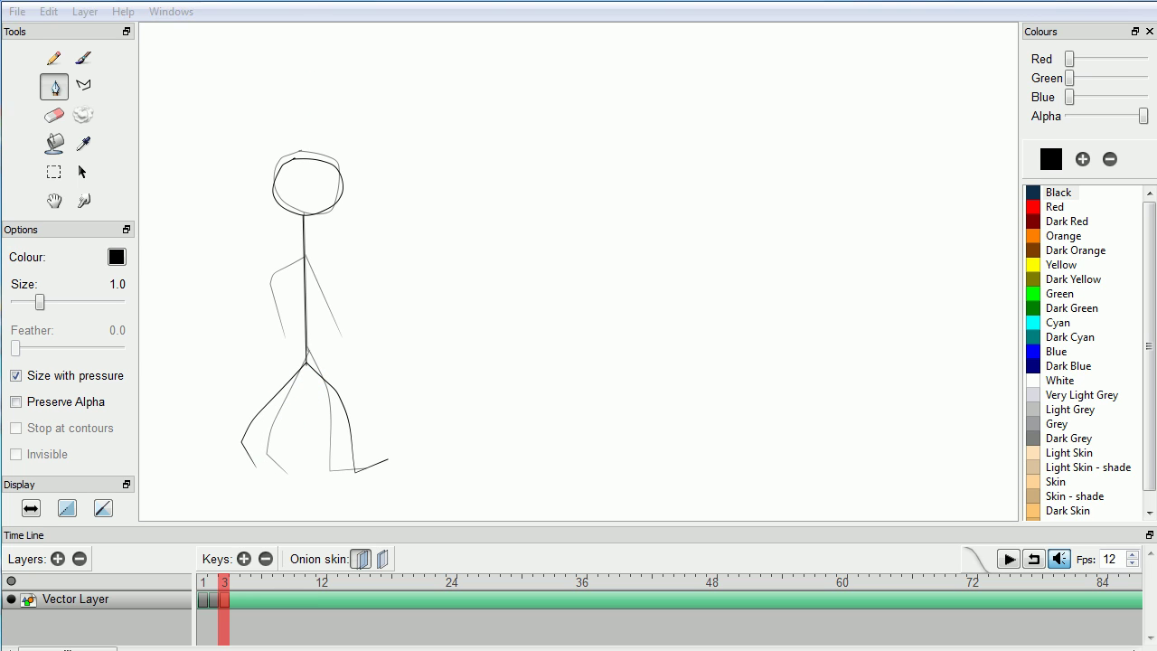
{"action": "left_click", "coordinate": [325, 3]}
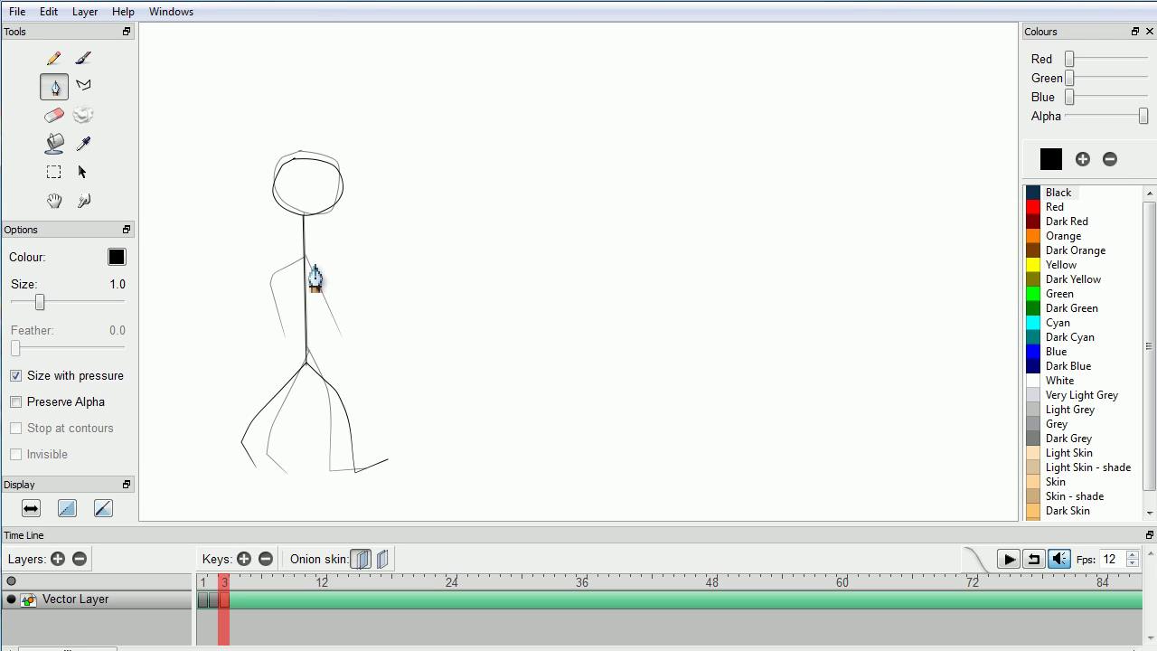
{"action": "left_click_drag", "start_coordinate": [307, 259], "coordinate": [371, 333]}
{"action": "mouse_move", "coordinate": [304, 263]}
{"action": "left_mouse_down"}
{"action": "mouse_move", "coordinate": [262, 285]}
{"action": "mouse_move", "coordinate": [261, 343]}
{"action": "left_mouse_up"}
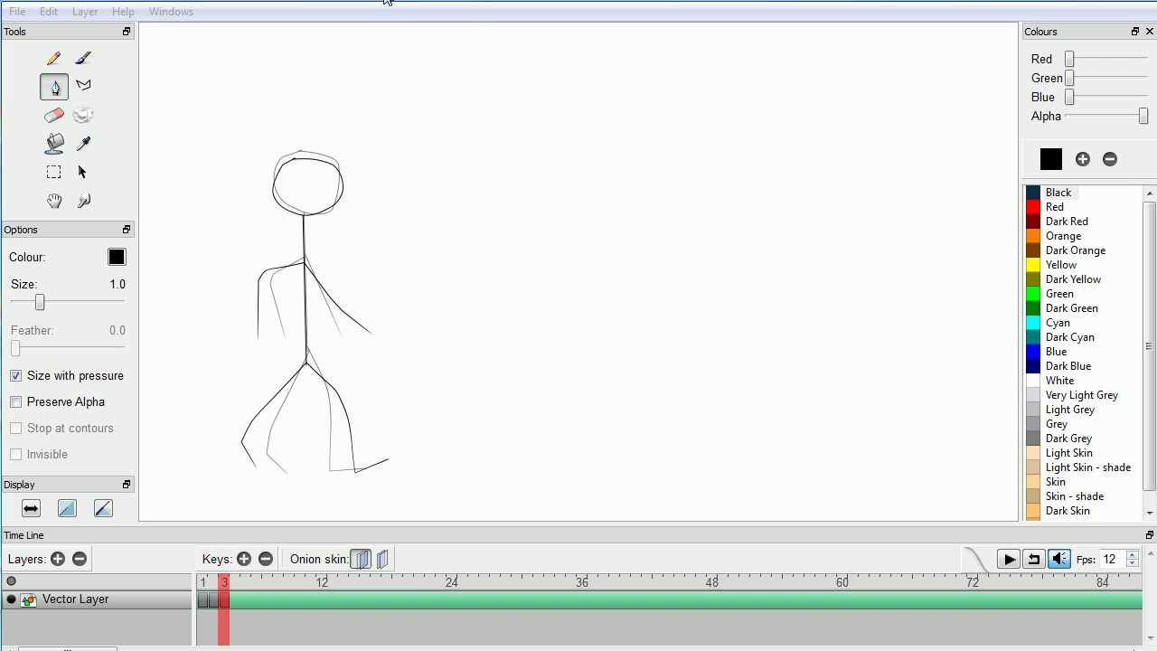
Add an empty keyframe at frame 4 and turn off the previous-frame onion skin
{"action": "left_click", "coordinate": [243, 559]}
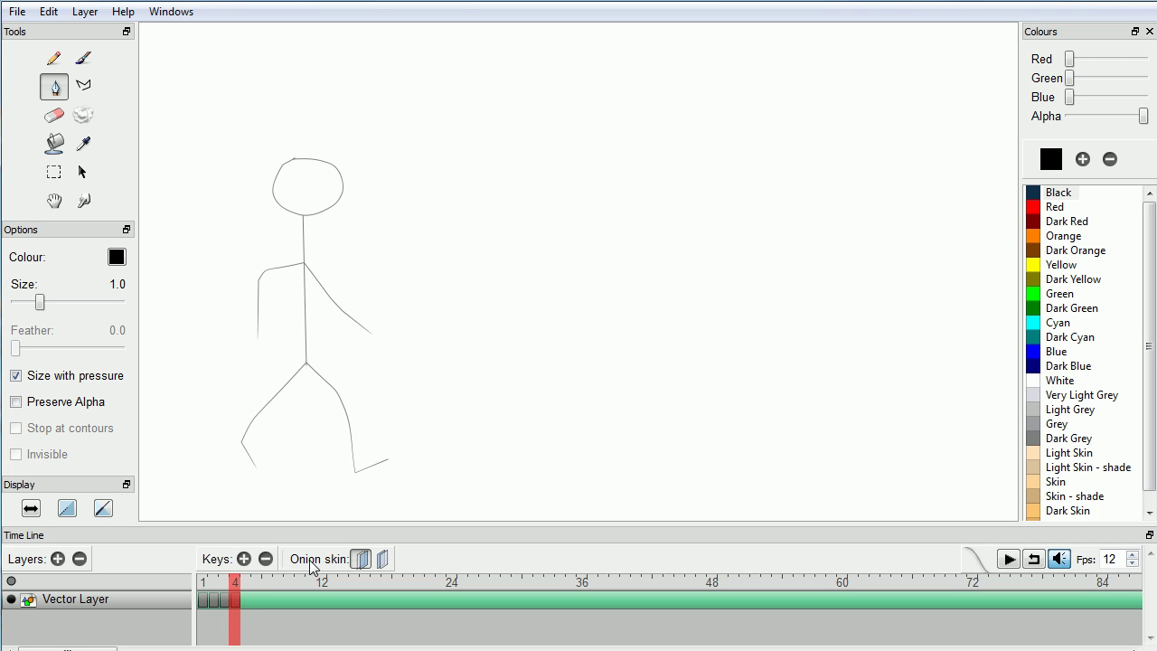
{"action": "left_click", "coordinate": [364, 565]}
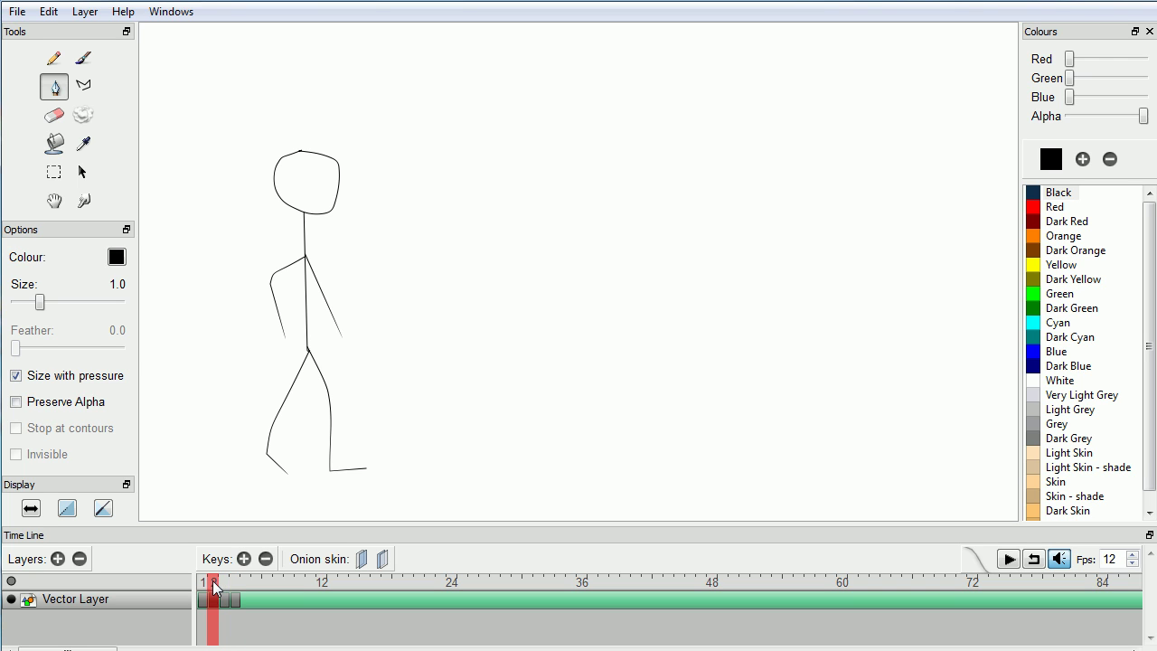
Copy the entire frame 2 stick figure, paste it into the empty keyframe at frame 4, and deselect it
{"action": "left_click", "coordinate": [50, 13]}
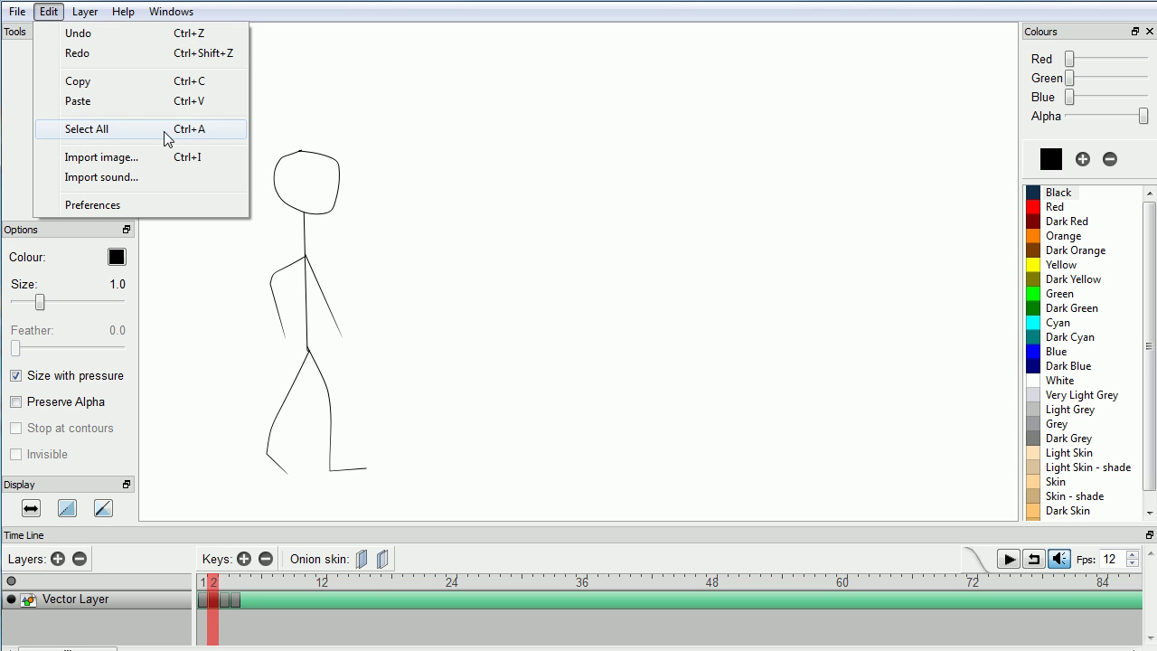
{"action": "left_click", "coordinate": [171, 134]}
{"action": "left_click", "coordinate": [50, 13]}
{"action": "left_click", "coordinate": [172, 88]}
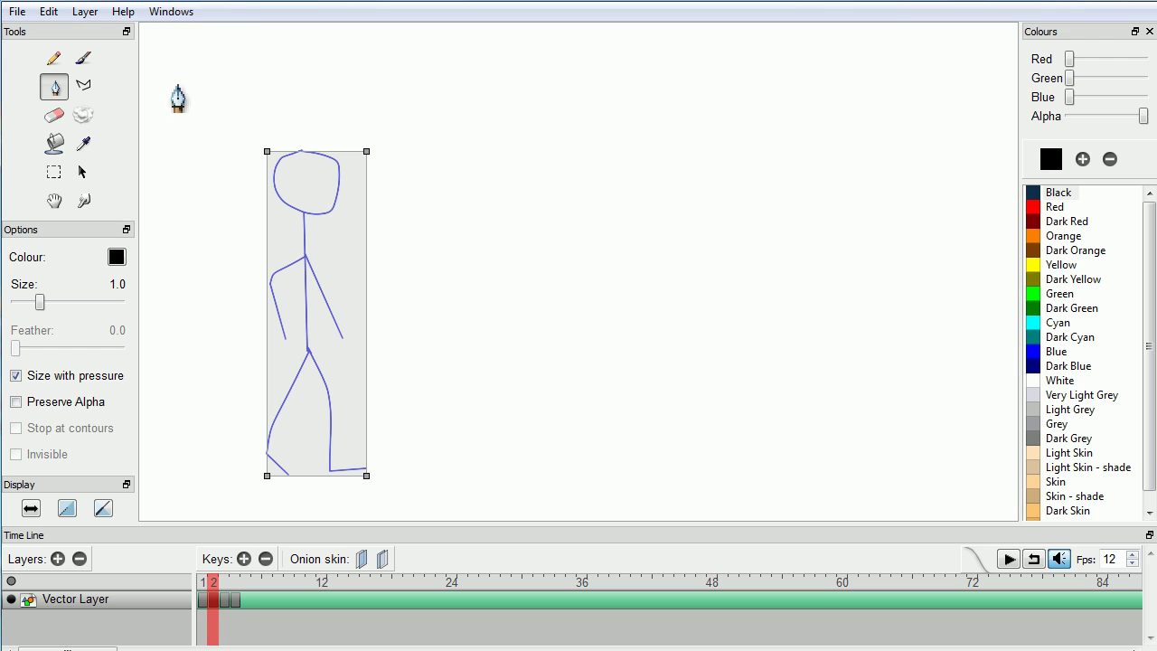
{"action": "left_click", "coordinate": [234, 581]}
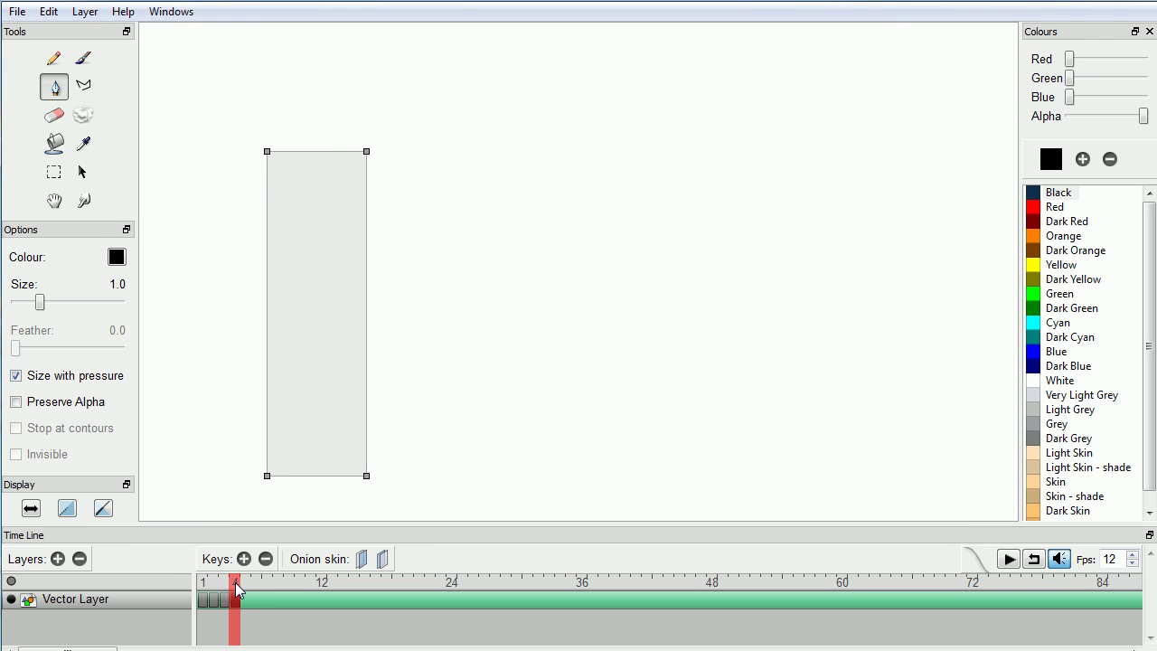
{"action": "left_click", "coordinate": [48, 12]}
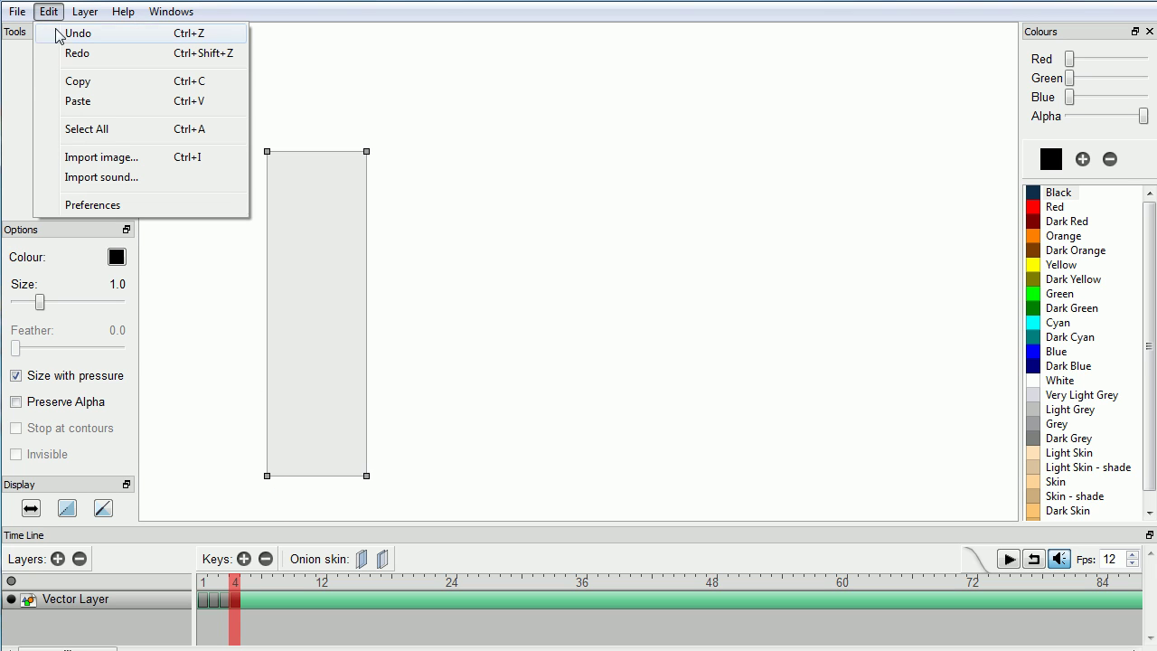
{"action": "left_click", "coordinate": [214, 107]}
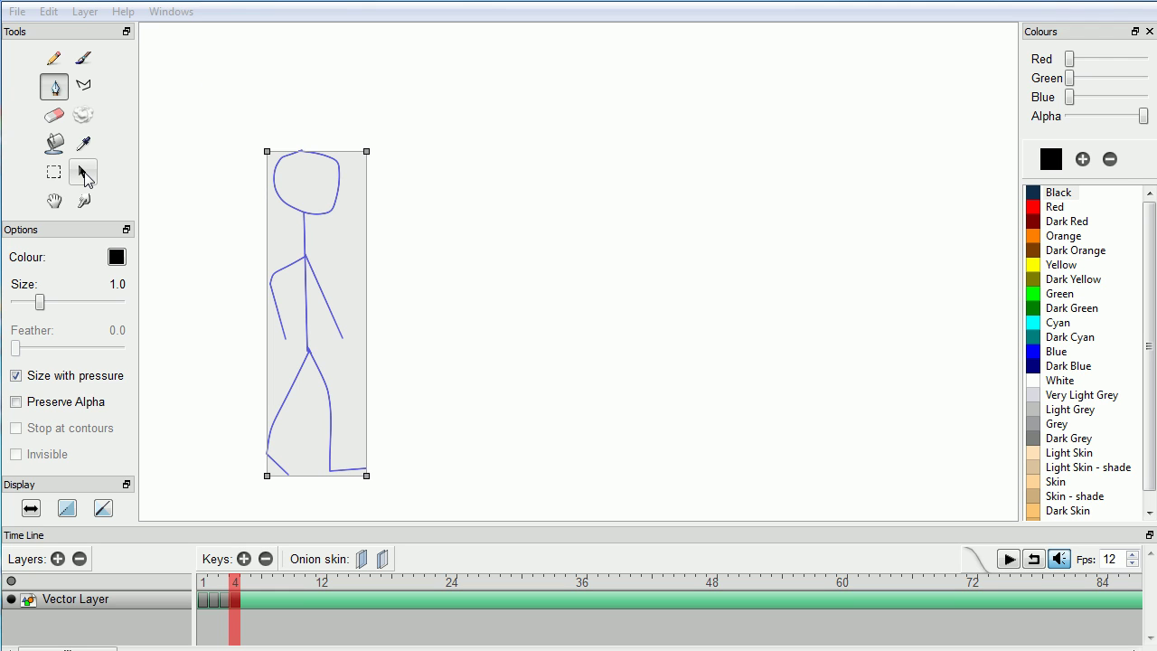
{"action": "left_click", "coordinate": [83, 173]}
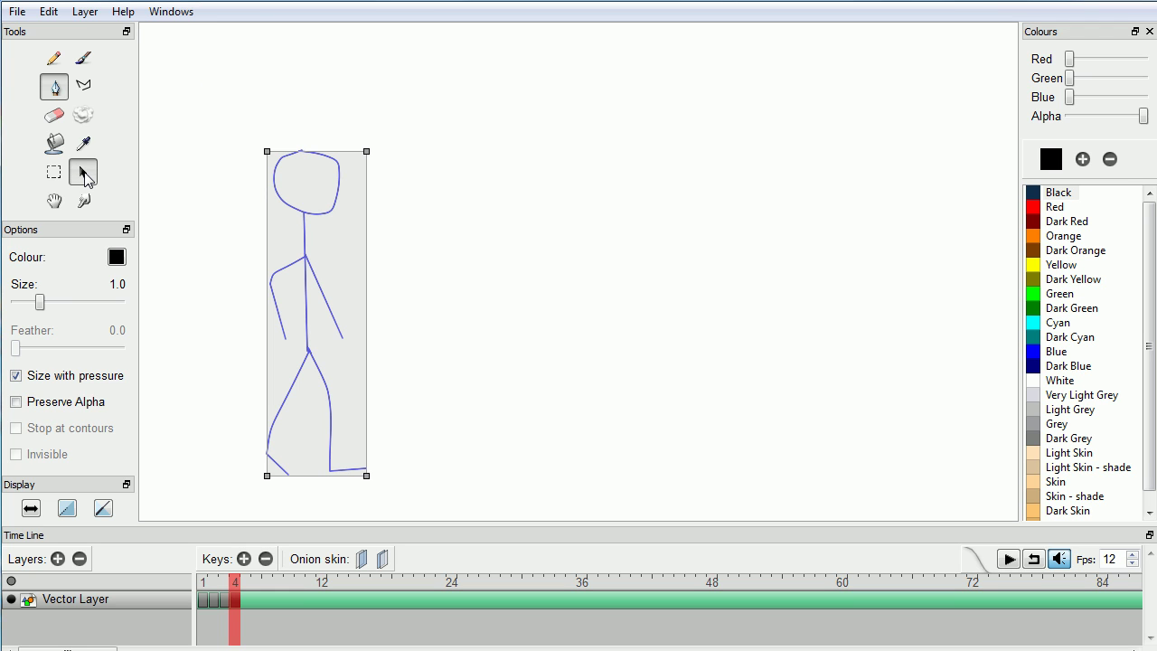
{"action": "left_click", "coordinate": [609, 226]}
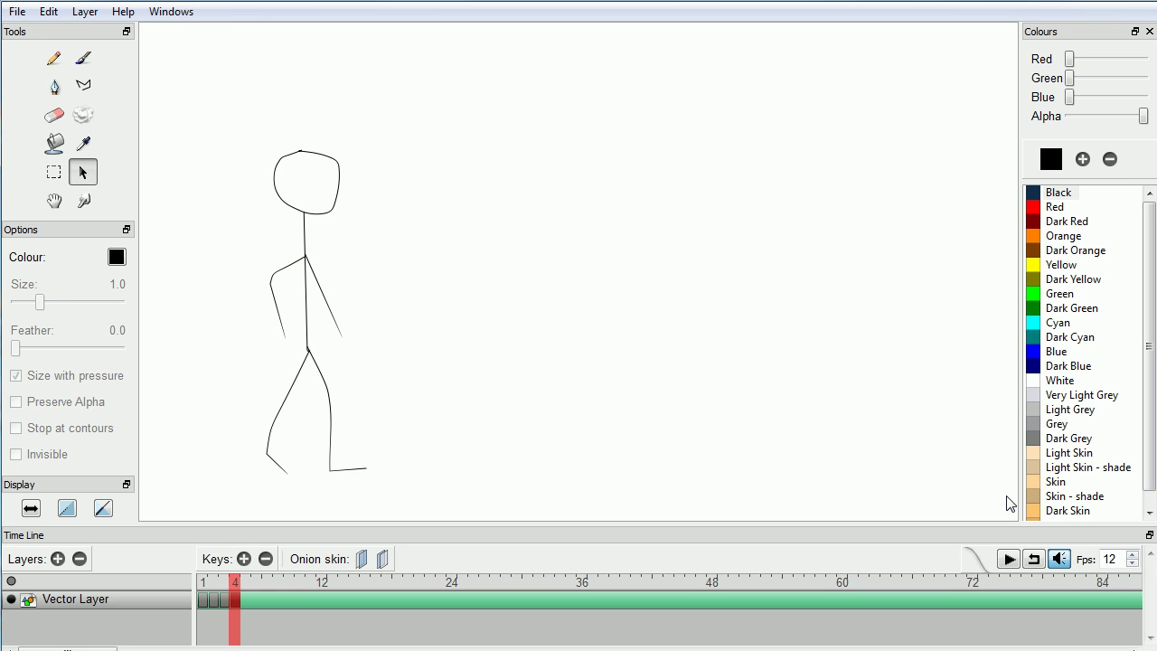
Play the four-frame walk in a loop to check the motion, and stop playback with looping turned off
{"action": "left_click", "coordinate": [1035, 559]}
{"action": "left_click", "coordinate": [1009, 559]}
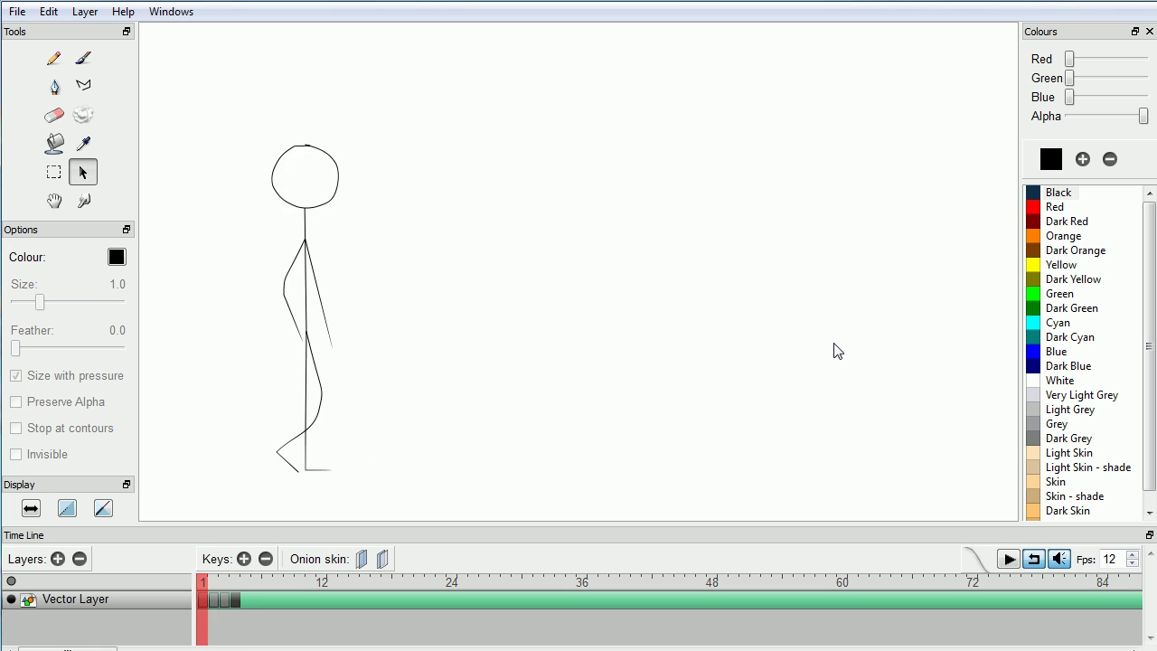
{"action": "left_click", "coordinate": [1034, 565]}
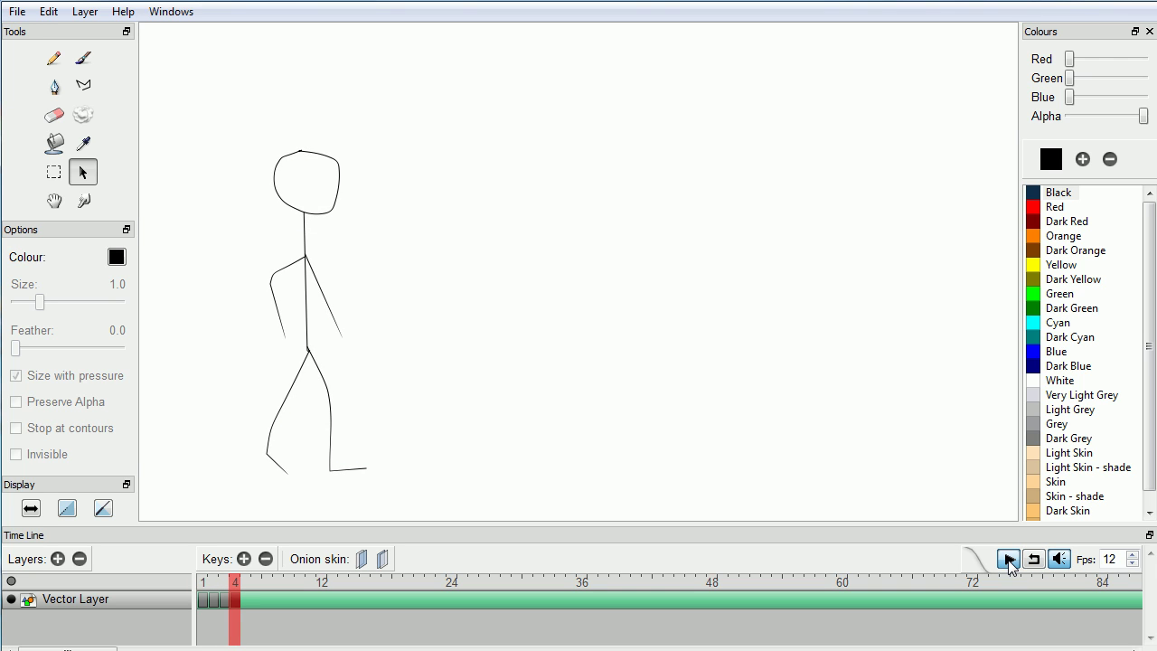
{"action": "left_click", "coordinate": [1009, 565]}
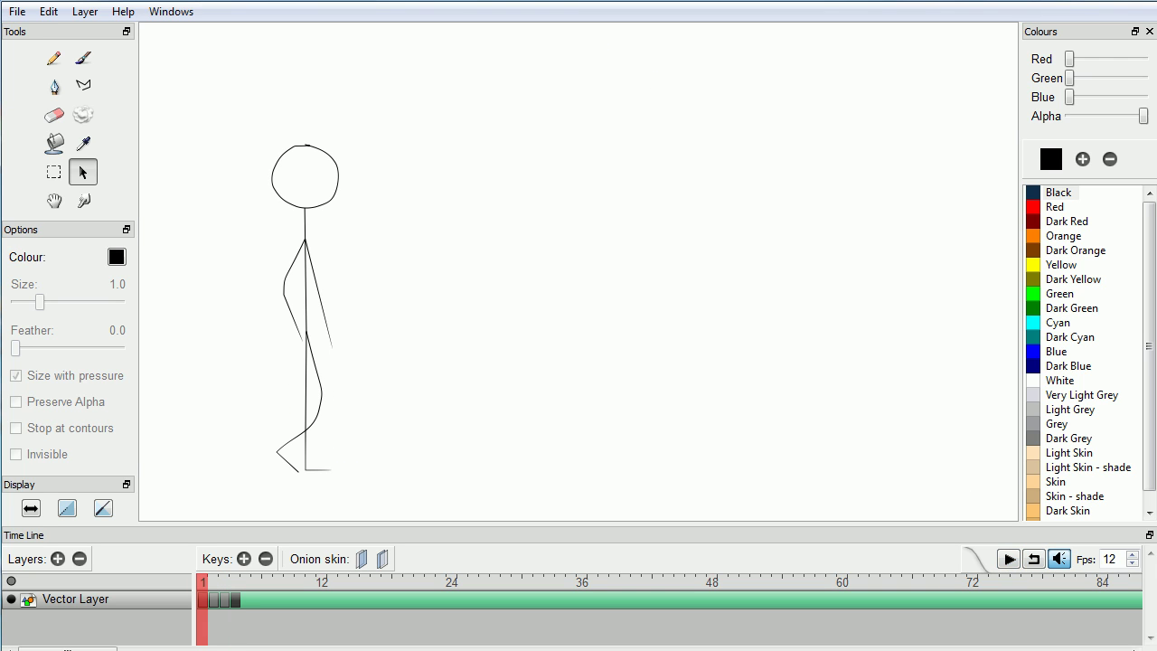
Copy the entire frame 1 pose and paste it into a new keyframe at frame 5
{"action": "key", "text": "p"}
{"action": "left_click", "coordinate": [339, 1]}
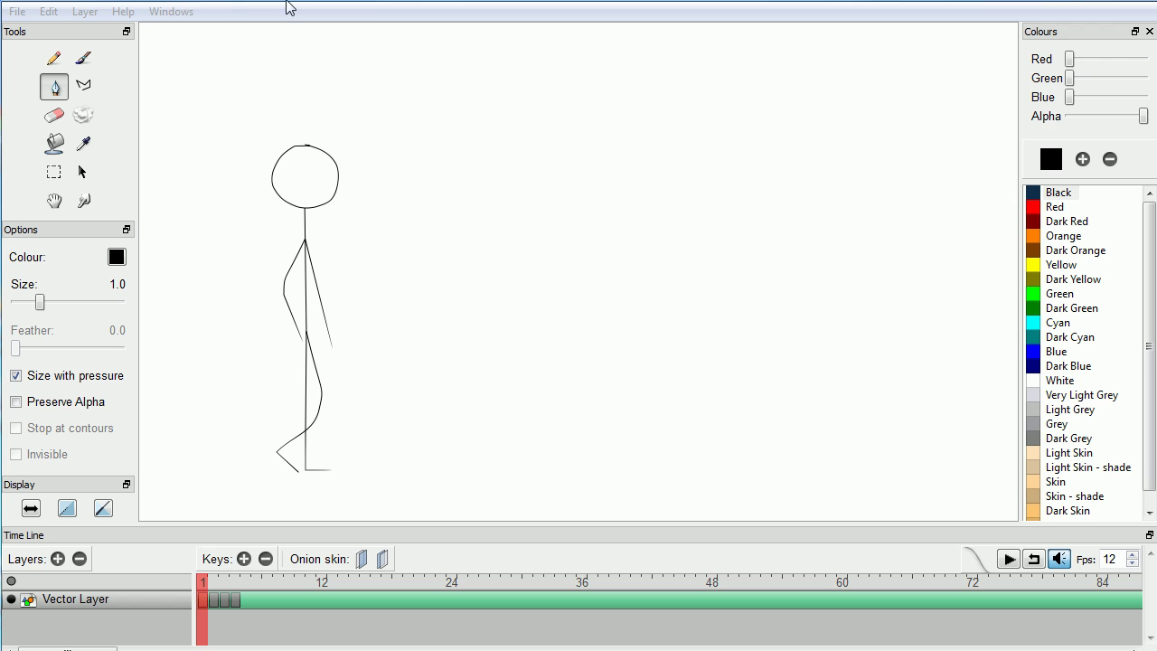
{"action": "left_click", "coordinate": [283, 4]}
{"action": "left_click", "coordinate": [50, 12]}
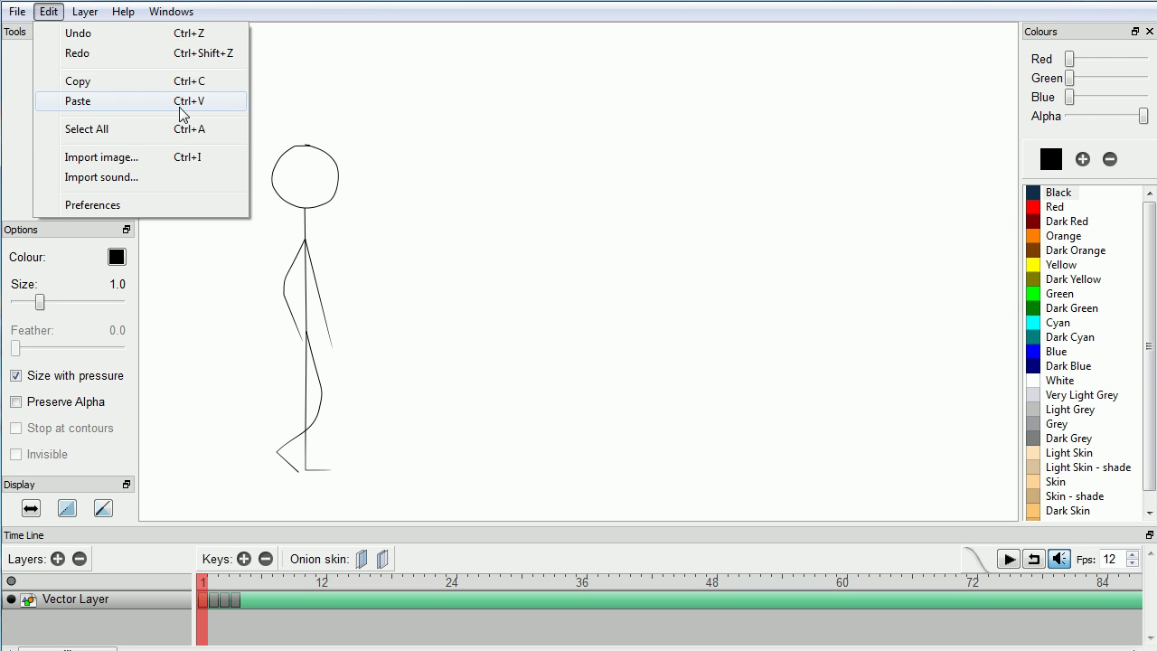
{"action": "left_click", "coordinate": [104, 134]}
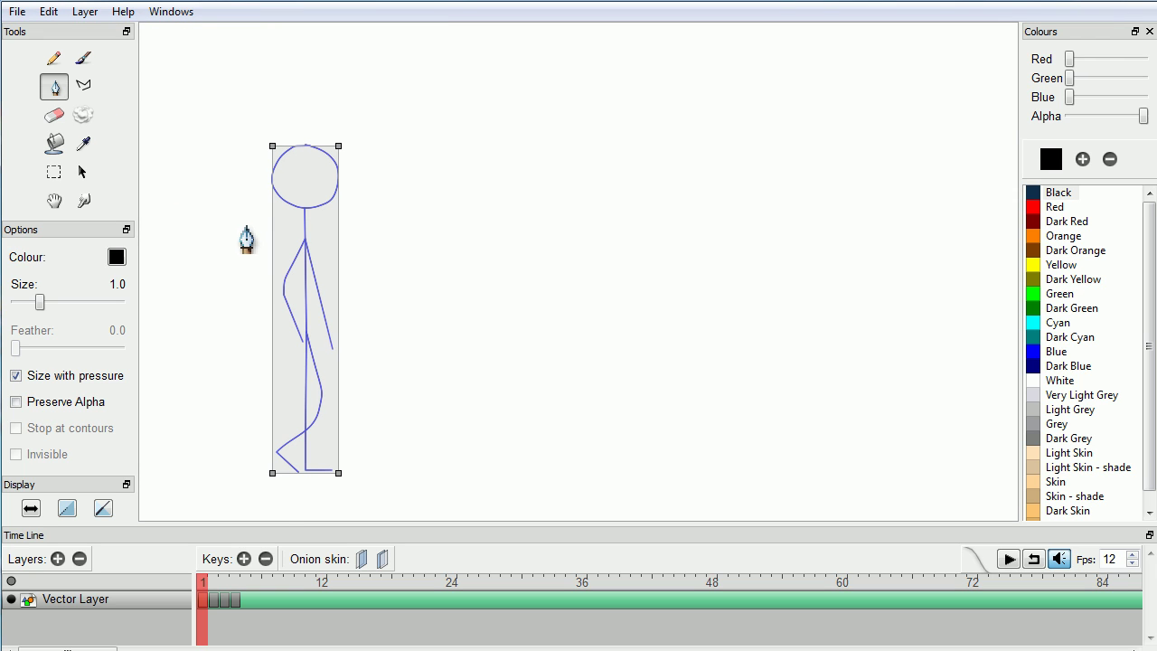
{"action": "left_click", "coordinate": [244, 560]}
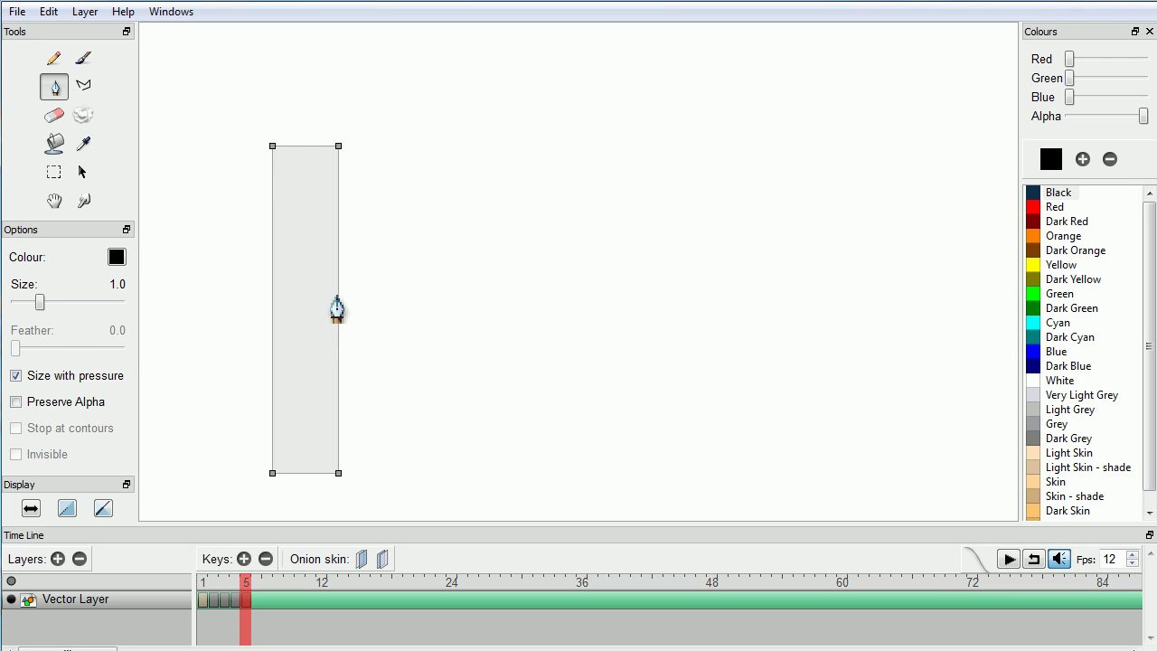
{"action": "key", "text": "ctrl+v"}
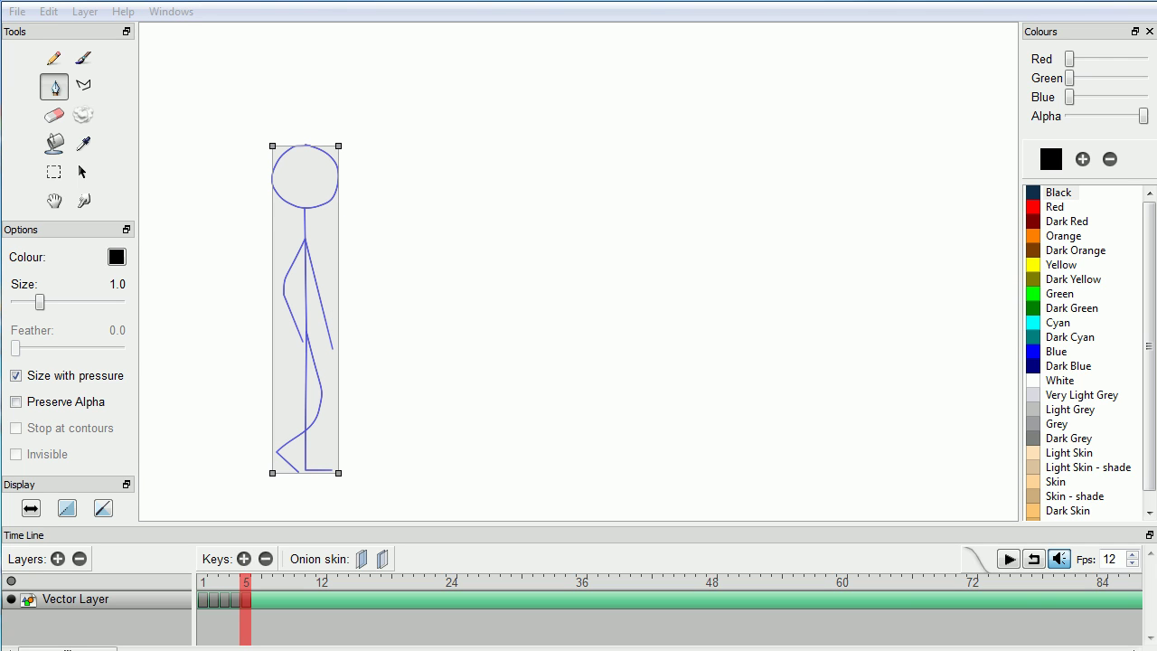
Copy the entire frame 2 pose and paste it into a new keyframe at frame 6
{"action": "left_click", "coordinate": [215, 583]}
{"action": "key", "text": "ctrl+a"}
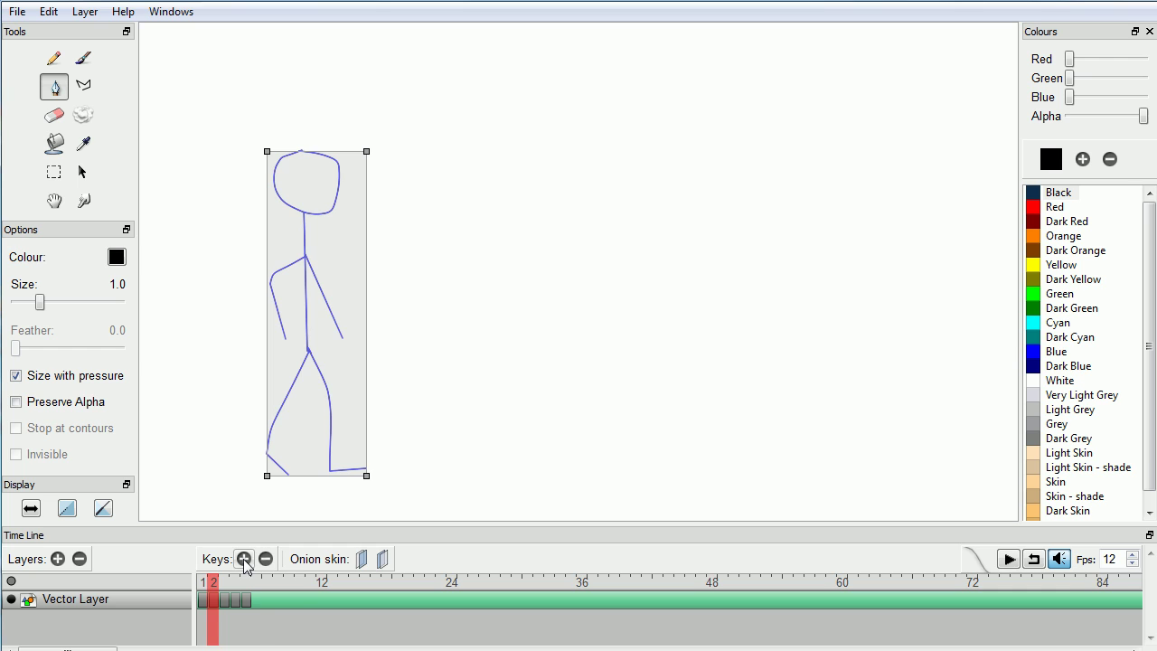
{"action": "left_click", "coordinate": [244, 560]}
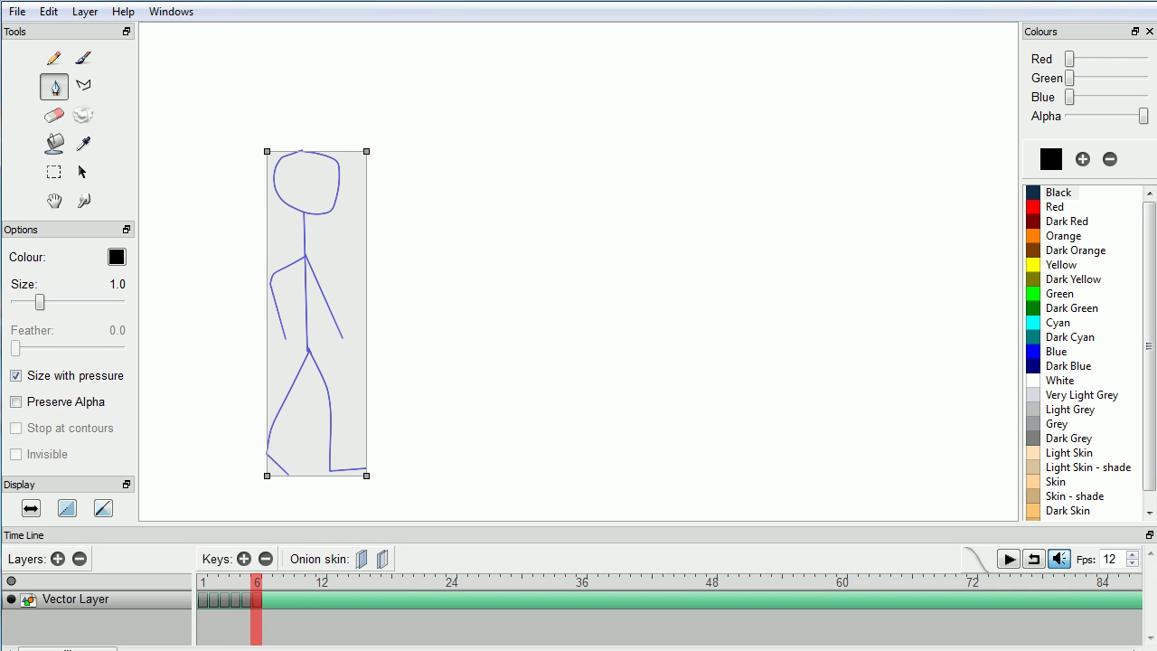
Copy the entire frame 3 wide-stride pose, paste it into a new keyframe at frame 7, and deselect it
{"action": "left_click", "coordinate": [223, 581]}
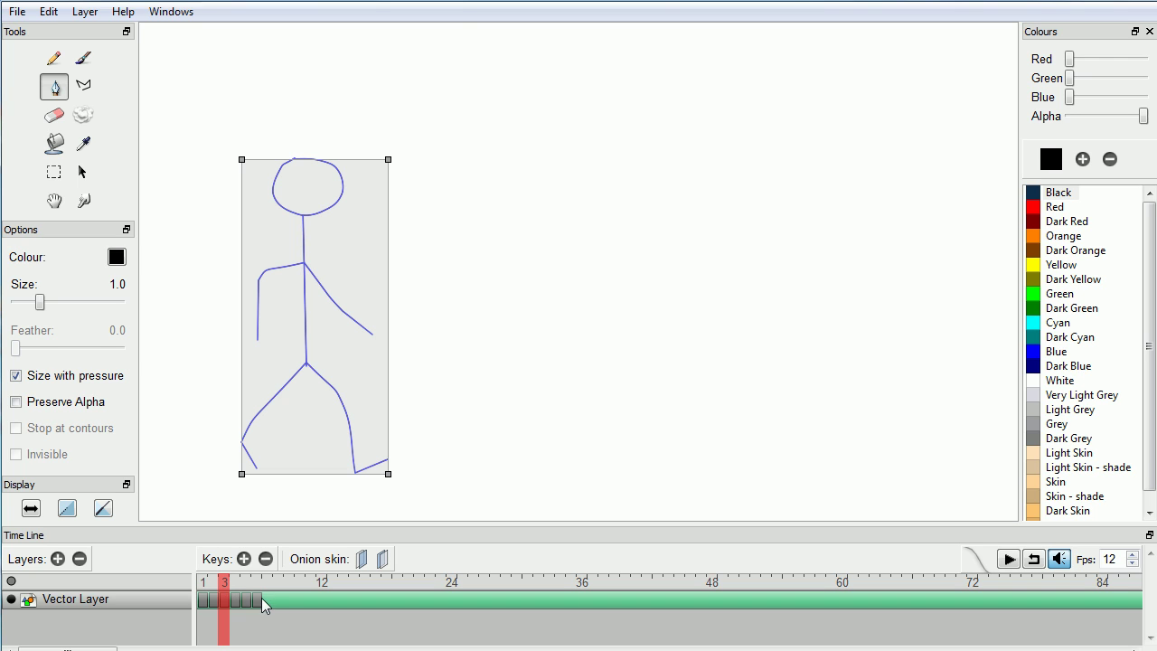
{"action": "left_click", "coordinate": [245, 559]}
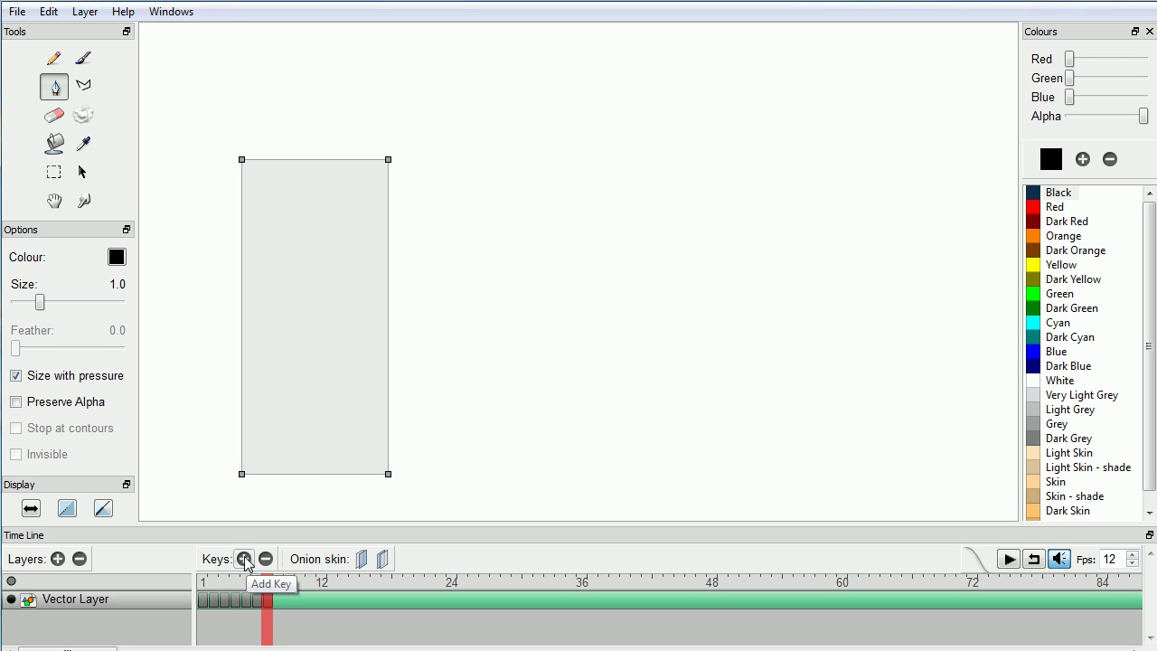
{"action": "key", "text": "ctrl+v"}
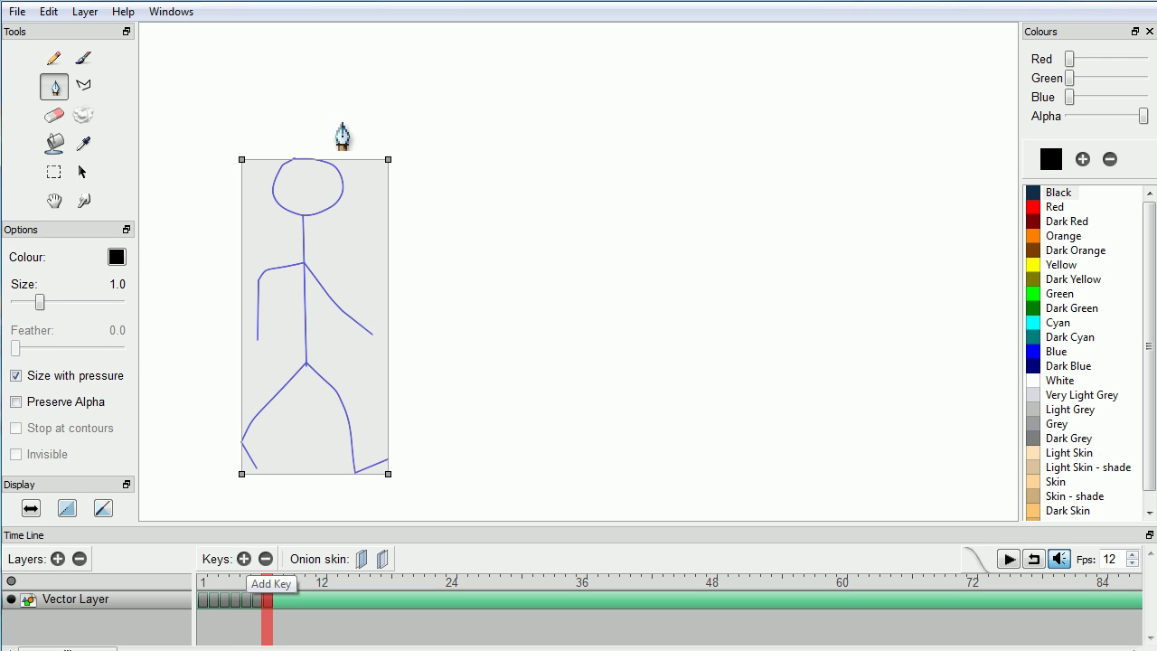
{"action": "left_click", "coordinate": [287, 33]}
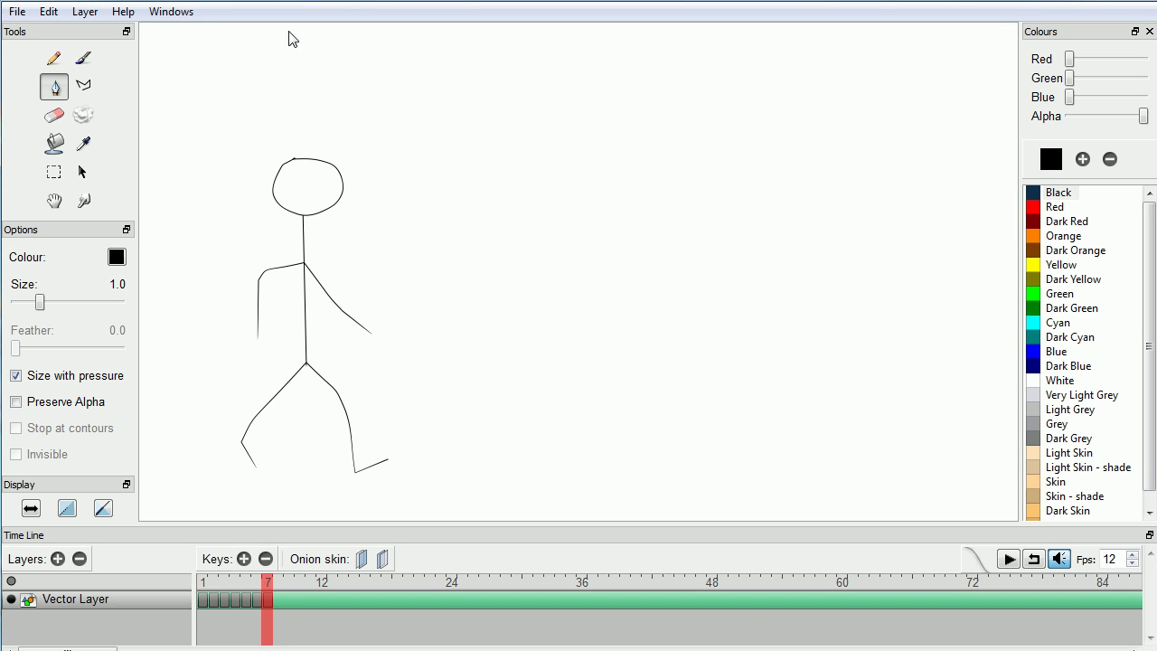
Copy the entire frame 4 pose and paste it into a new keyframe at frame 8
{"action": "left_click", "coordinate": [232, 582]}
{"action": "key", "text": "ctrl+a"}
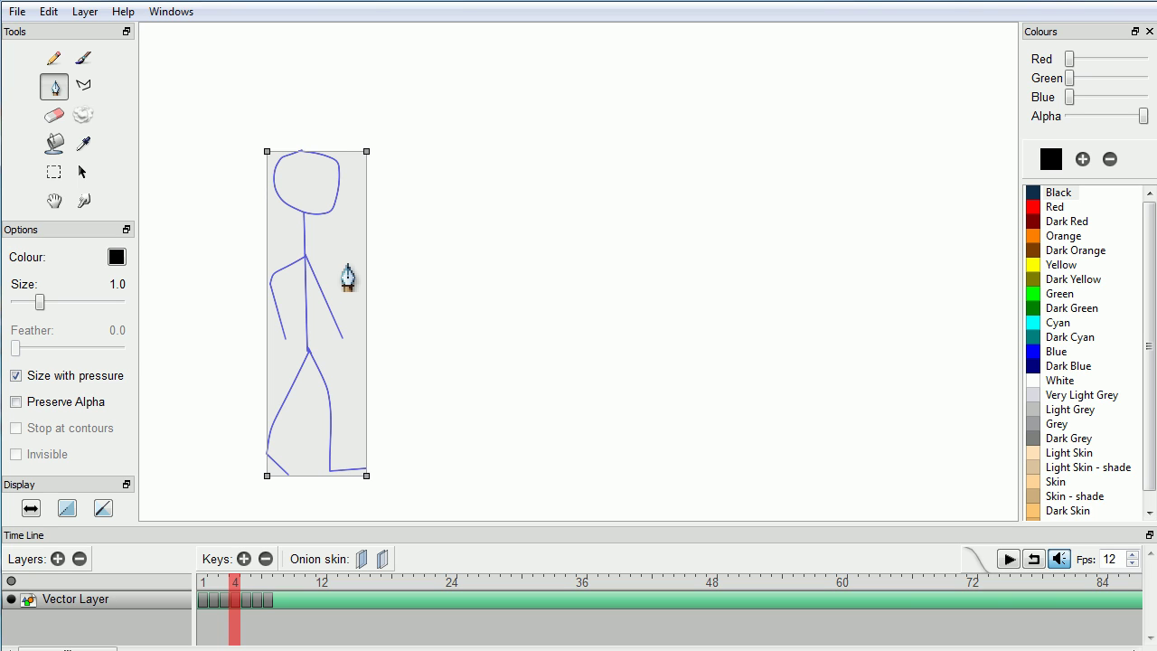
{"action": "left_click", "coordinate": [244, 559]}
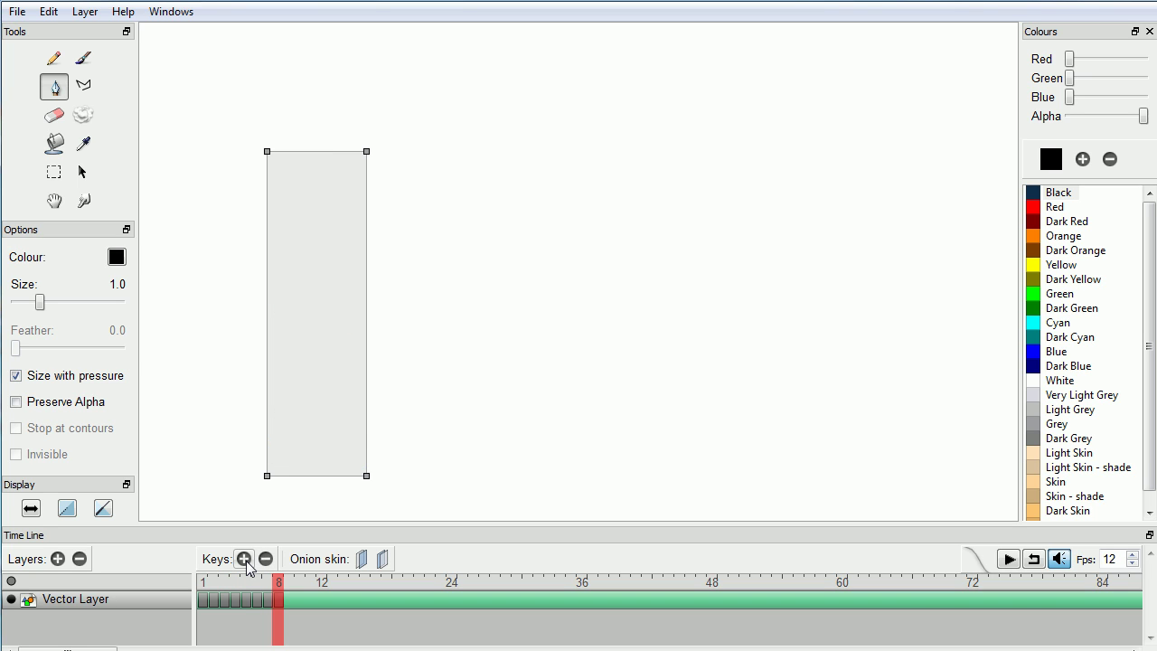
{"action": "key", "text": "ctrl+v"}
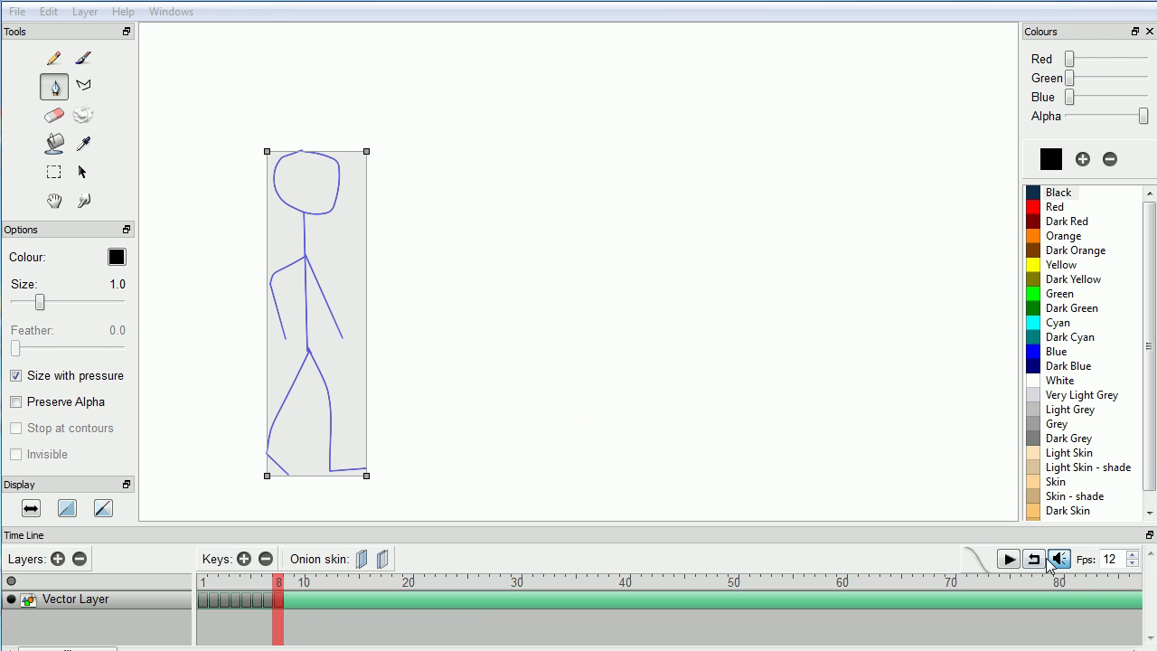
Set the frame rate to 10 fps and move the keyframes at frames 2 to 8 so they start at frame 12
{"action": "left_click", "coordinate": [1133, 563]}
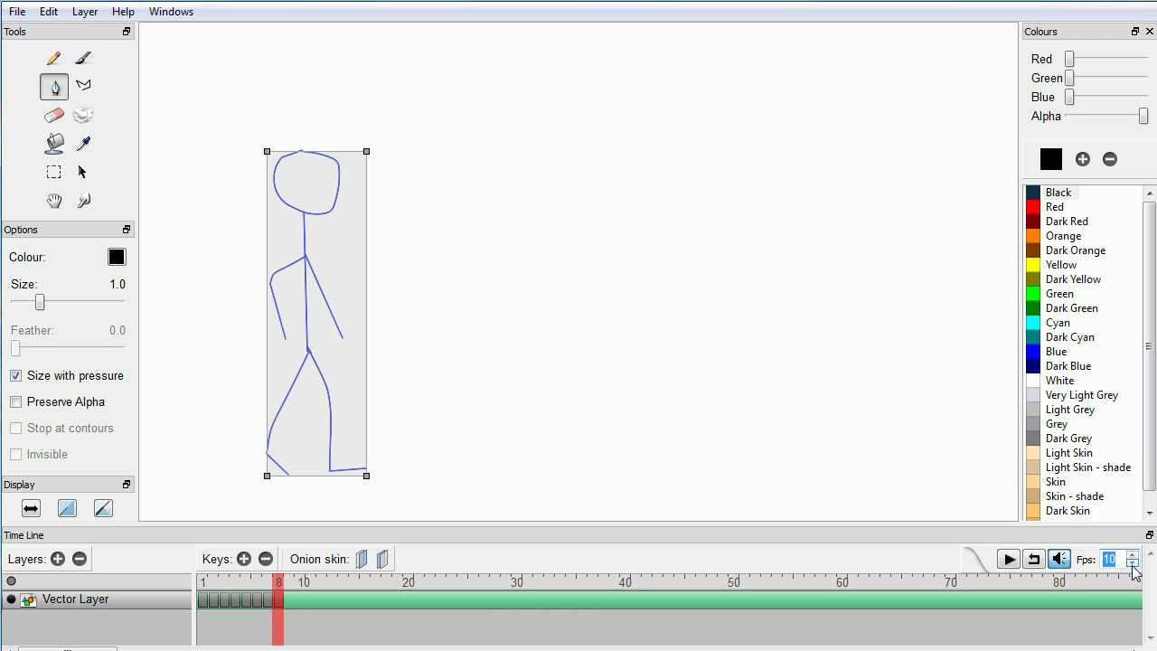
{"action": "left_click", "coordinate": [1116, 561]}
{"action": "left_click", "coordinate": [215, 606]}
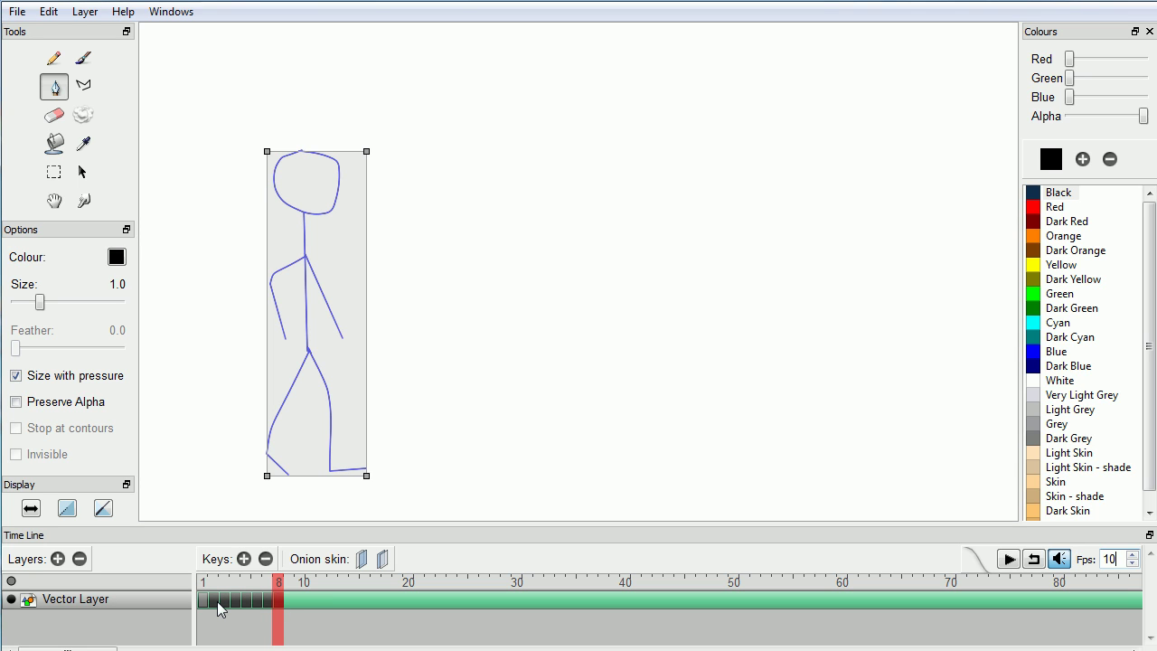
{"action": "left_click_drag", "start_coordinate": [217, 600], "coordinate": [322, 606]}
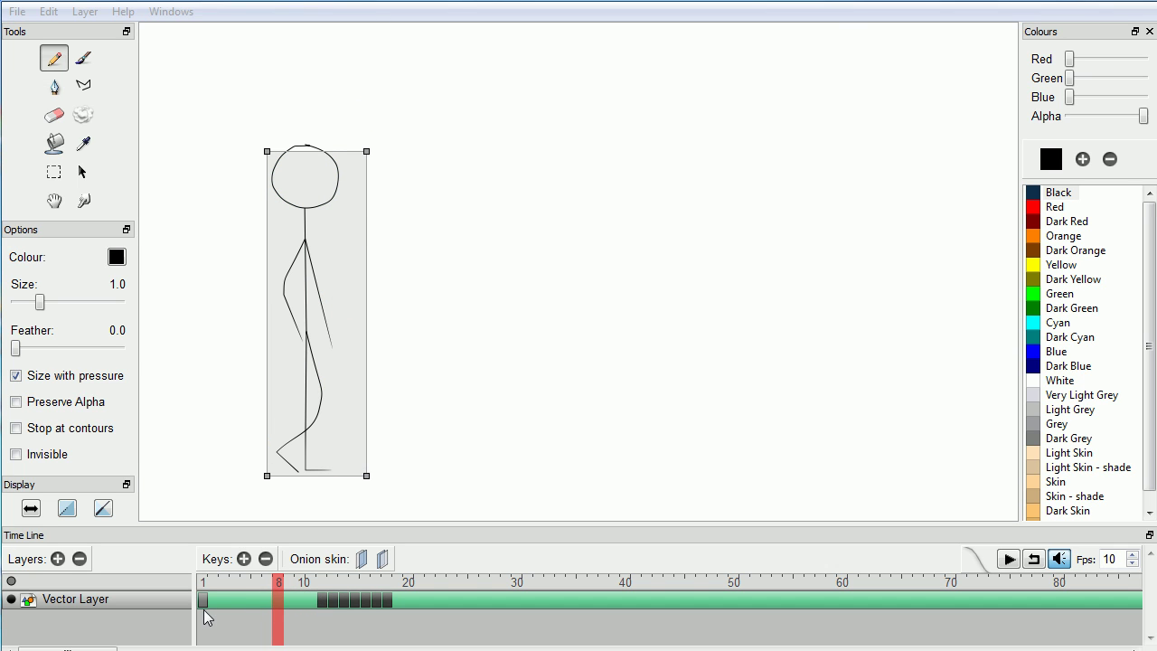
Copy the entire frame 1 pose and paste it into a new keyframe at frame 11, just before the moved keyframes
{"action": "left_click", "coordinate": [205, 602]}
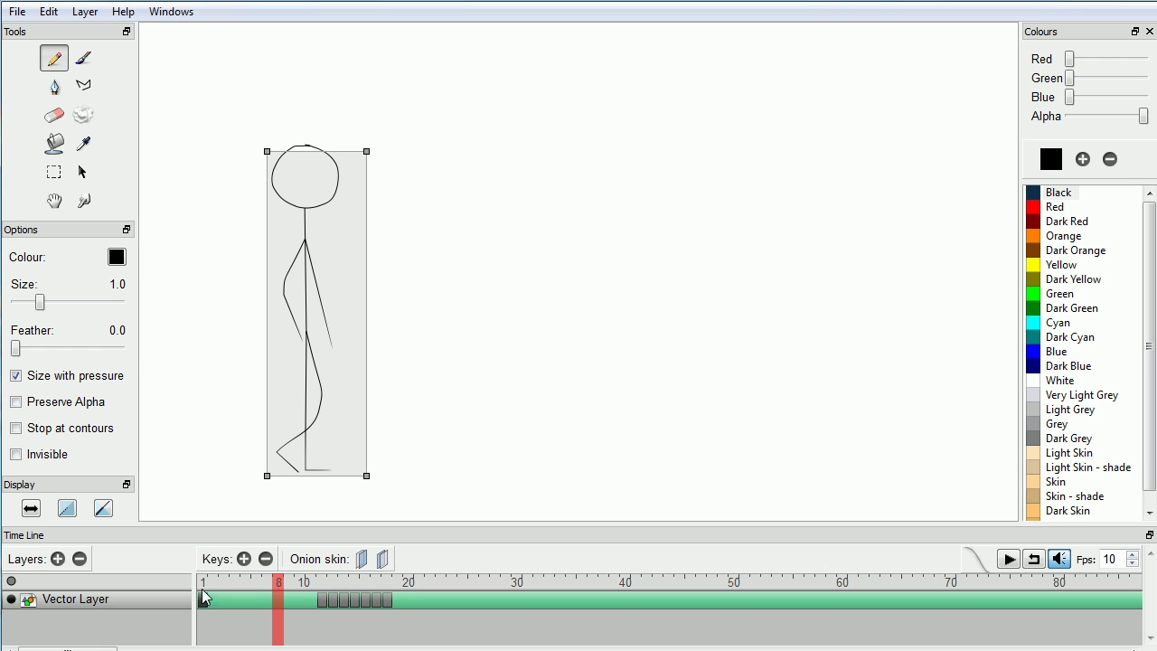
{"action": "left_click", "coordinate": [201, 579]}
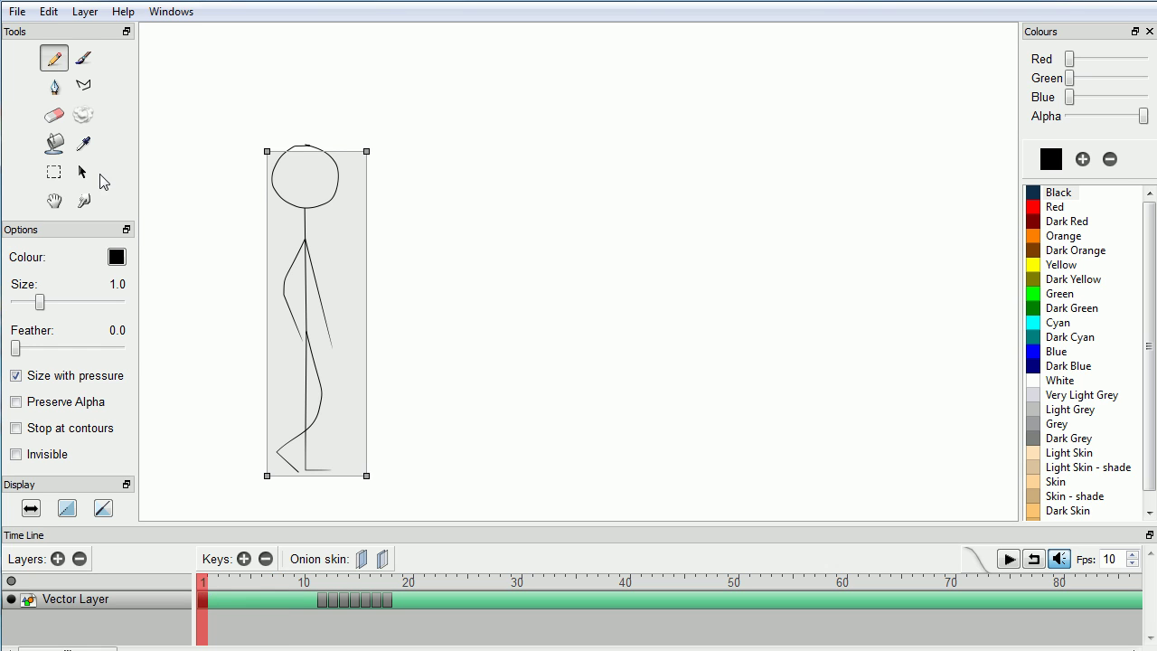
{"action": "left_click", "coordinate": [49, 12]}
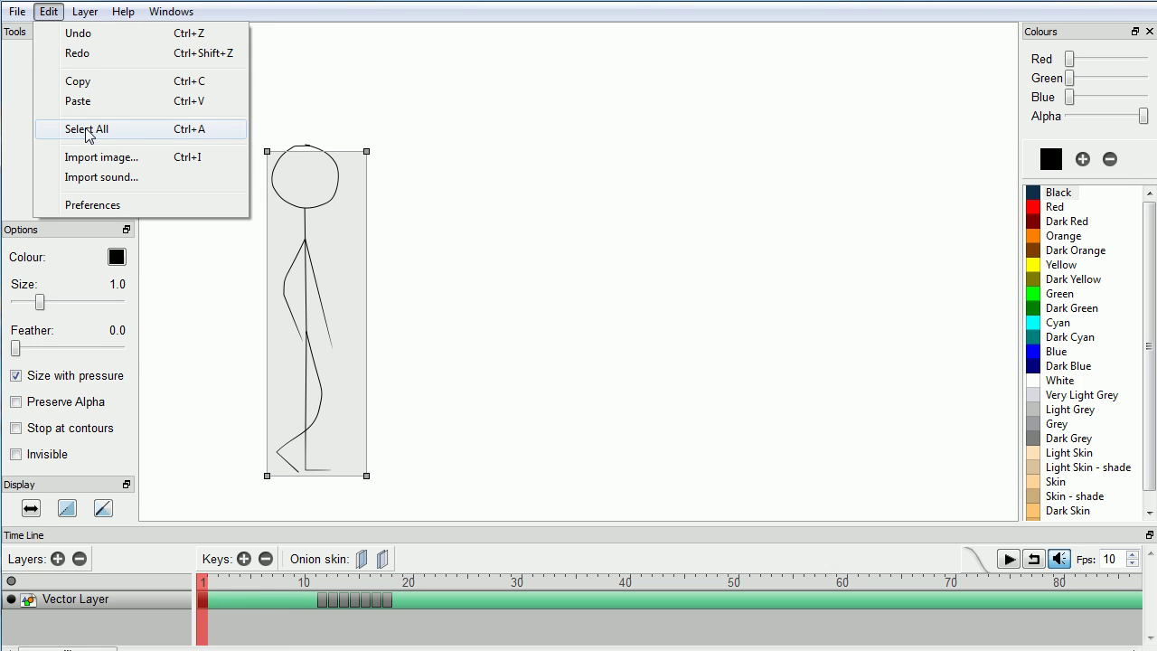
{"action": "left_click", "coordinate": [87, 132]}
{"action": "left_click", "coordinate": [49, 11]}
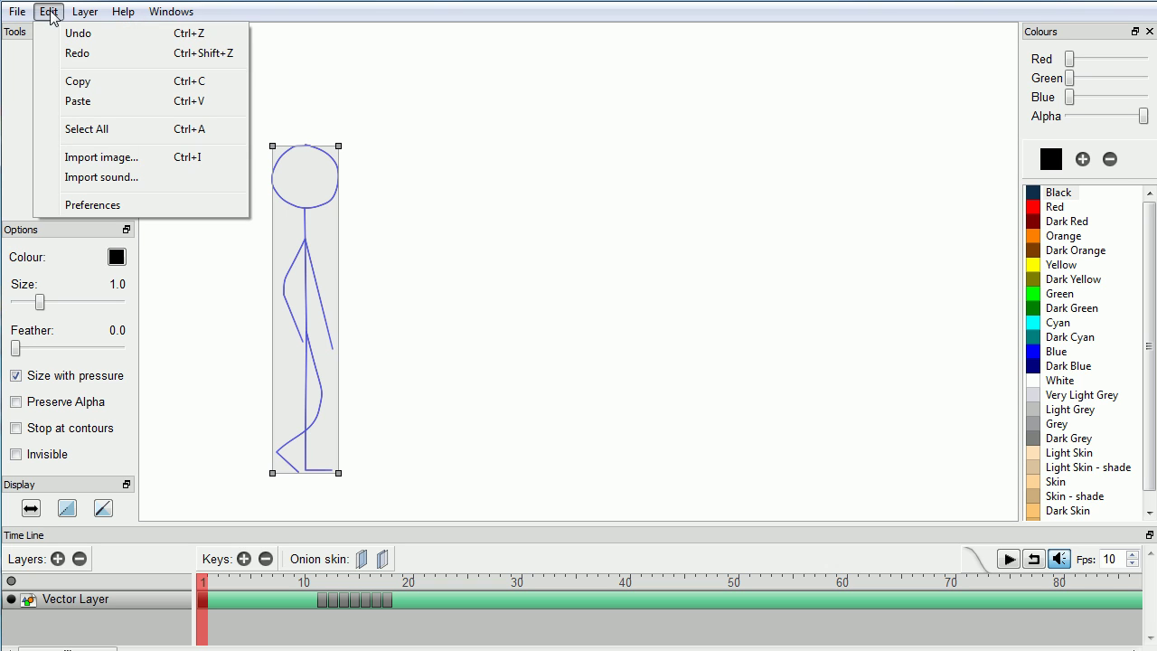
{"action": "left_click", "coordinate": [180, 88]}
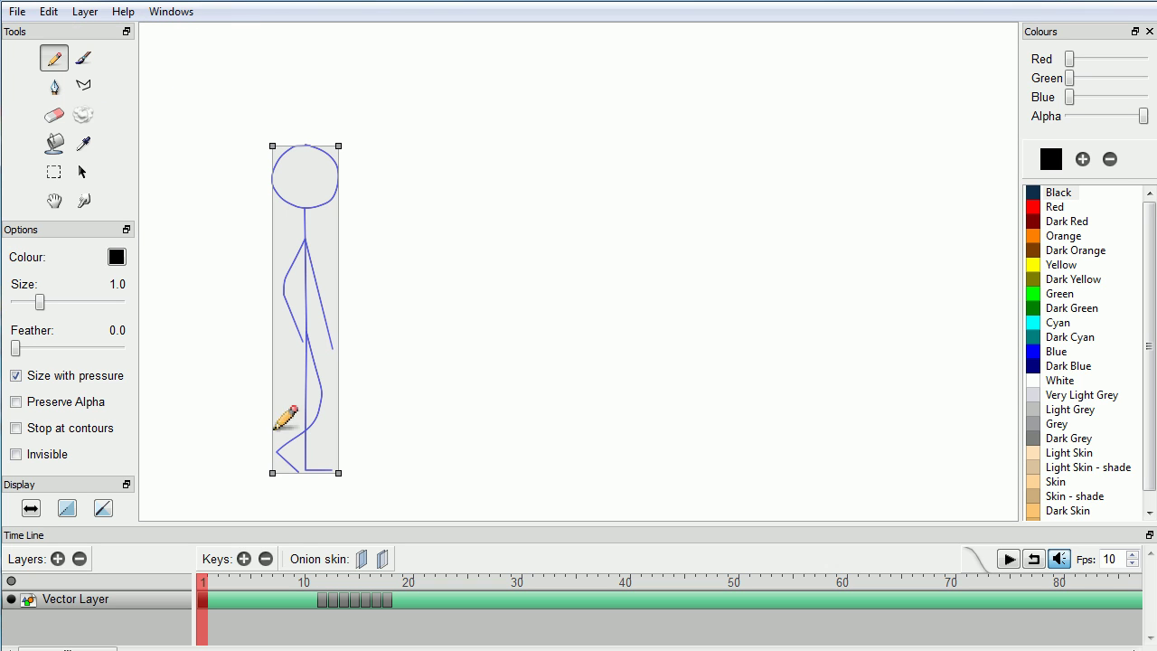
{"action": "left_click", "coordinate": [312, 586]}
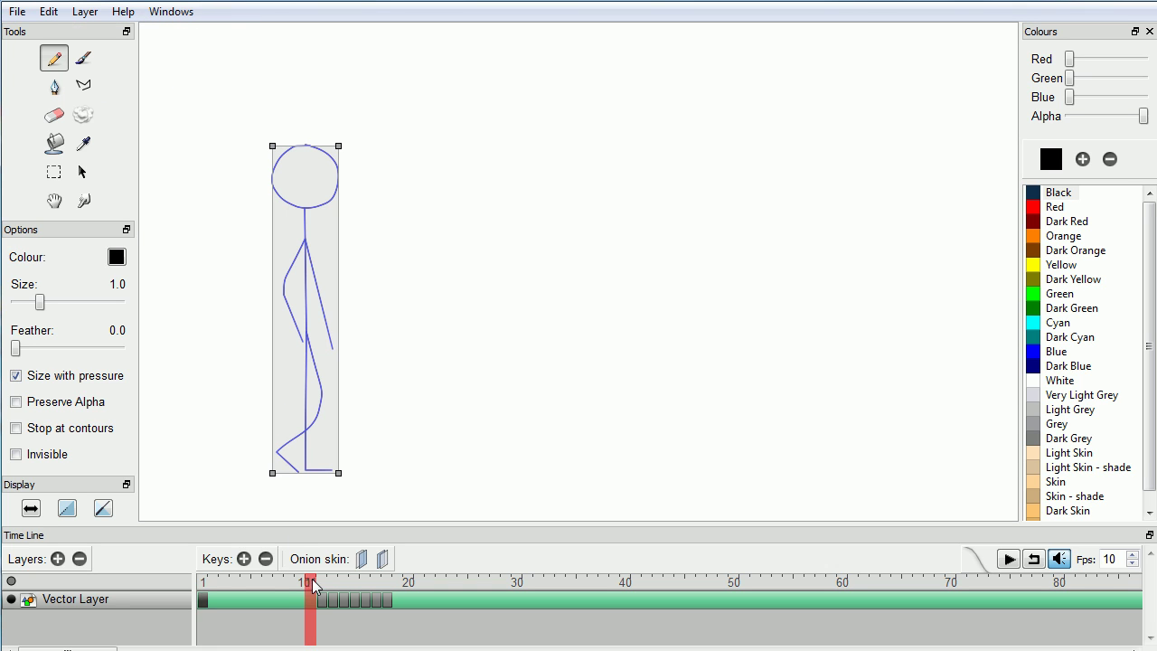
{"action": "left_click", "coordinate": [244, 559]}
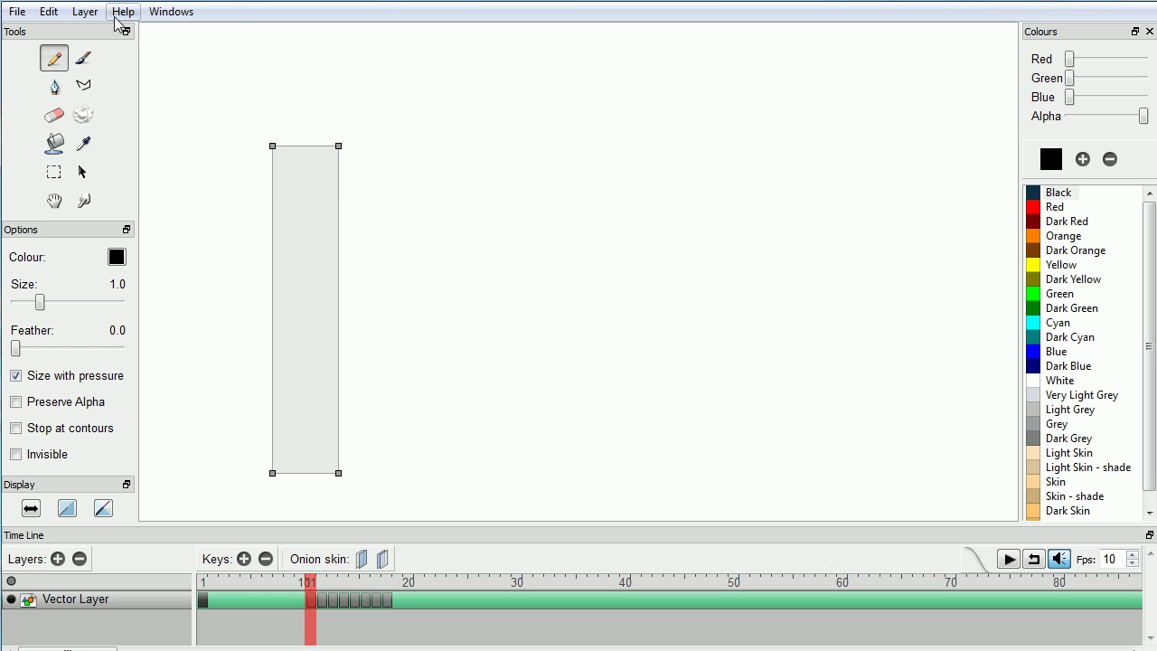
{"action": "left_click", "coordinate": [49, 12]}
{"action": "left_click", "coordinate": [83, 100]}
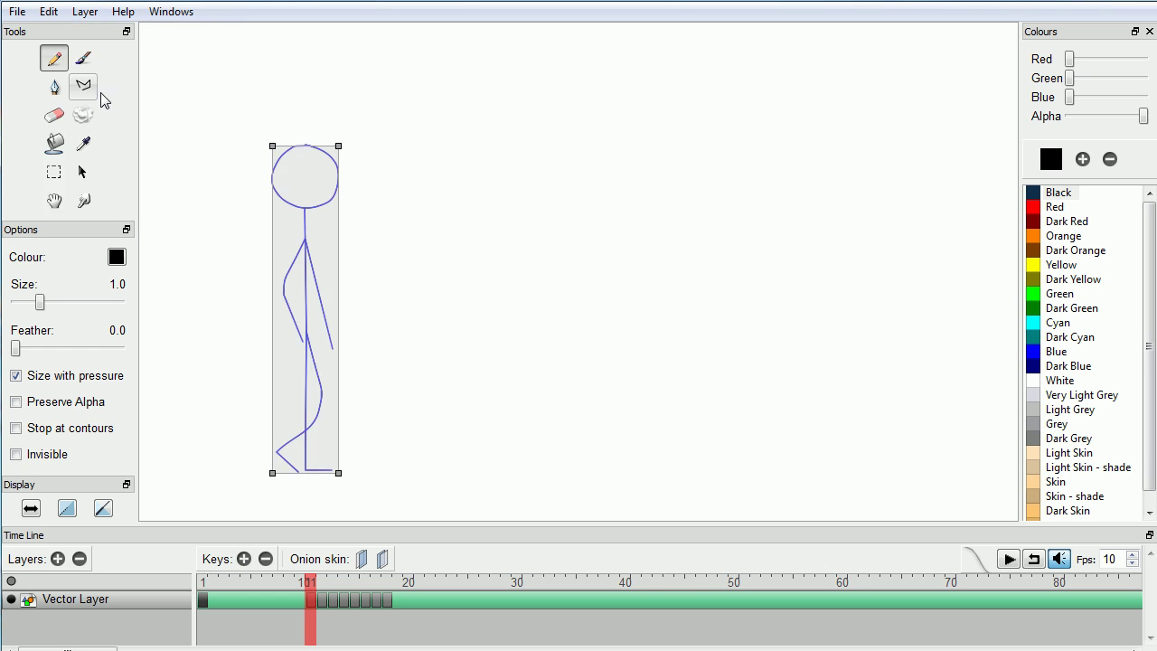
Deselect the pasted pose in the keyframe at frame 11
{"action": "left_click", "coordinate": [54, 86]}
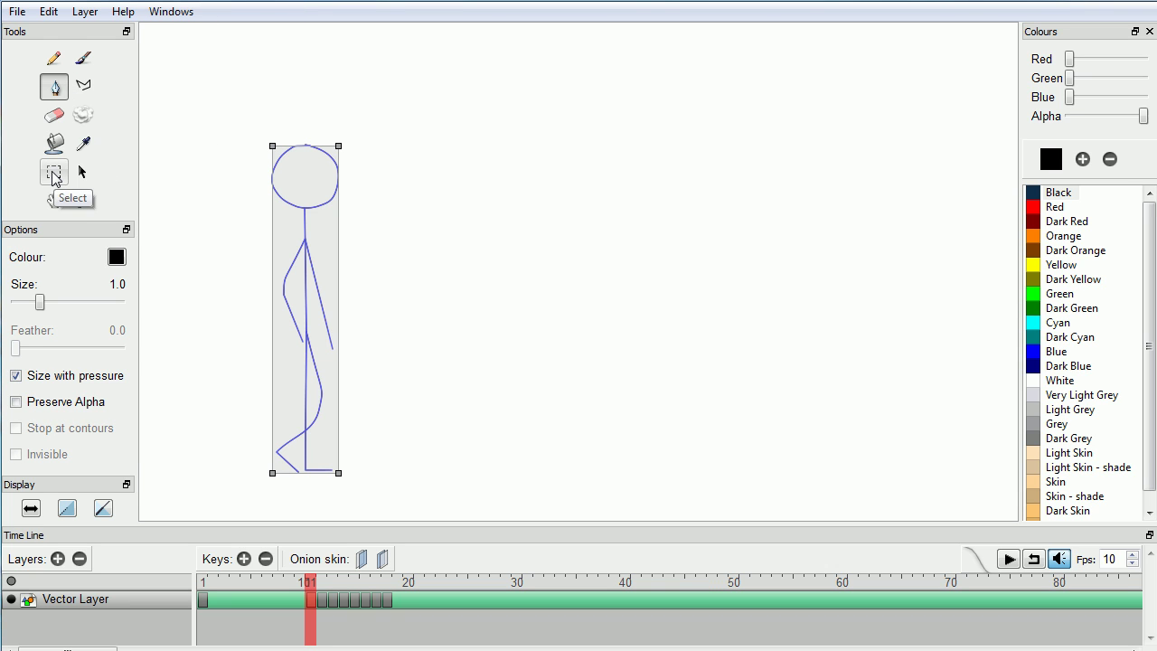
{"action": "left_click", "coordinate": [54, 174]}
{"action": "left_click", "coordinate": [461, 201]}
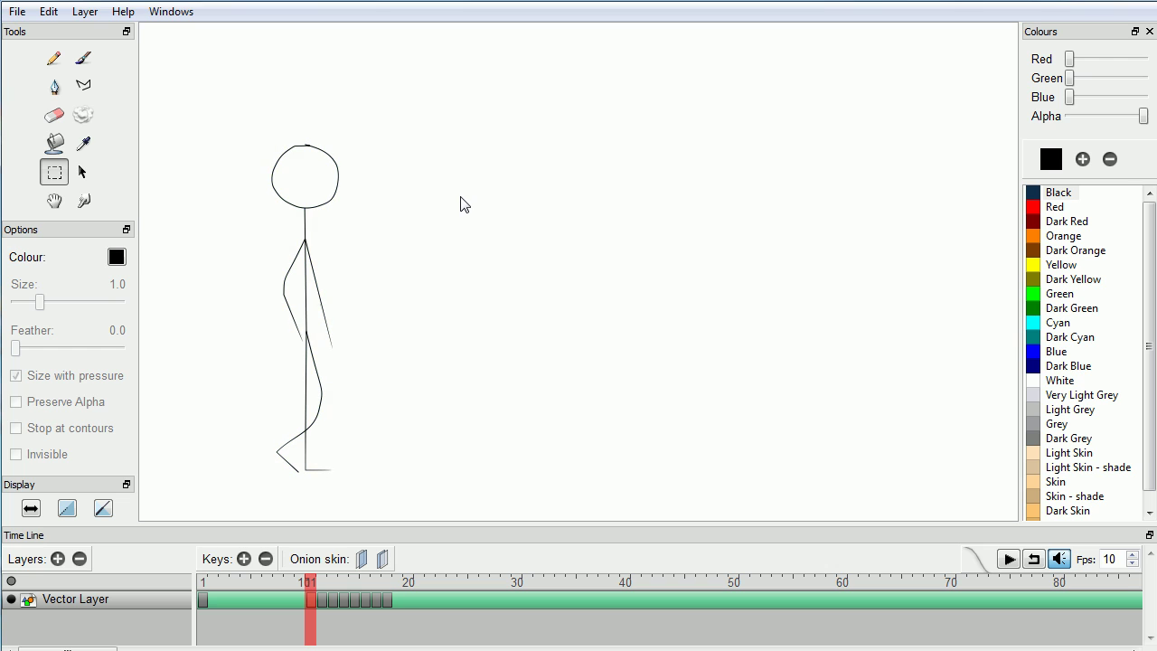
On frame 1, reshape the bent leg with the Smudge tool into a straight standing leg with its foot pointing forward on the ground
{"action": "left_click", "coordinate": [202, 581]}
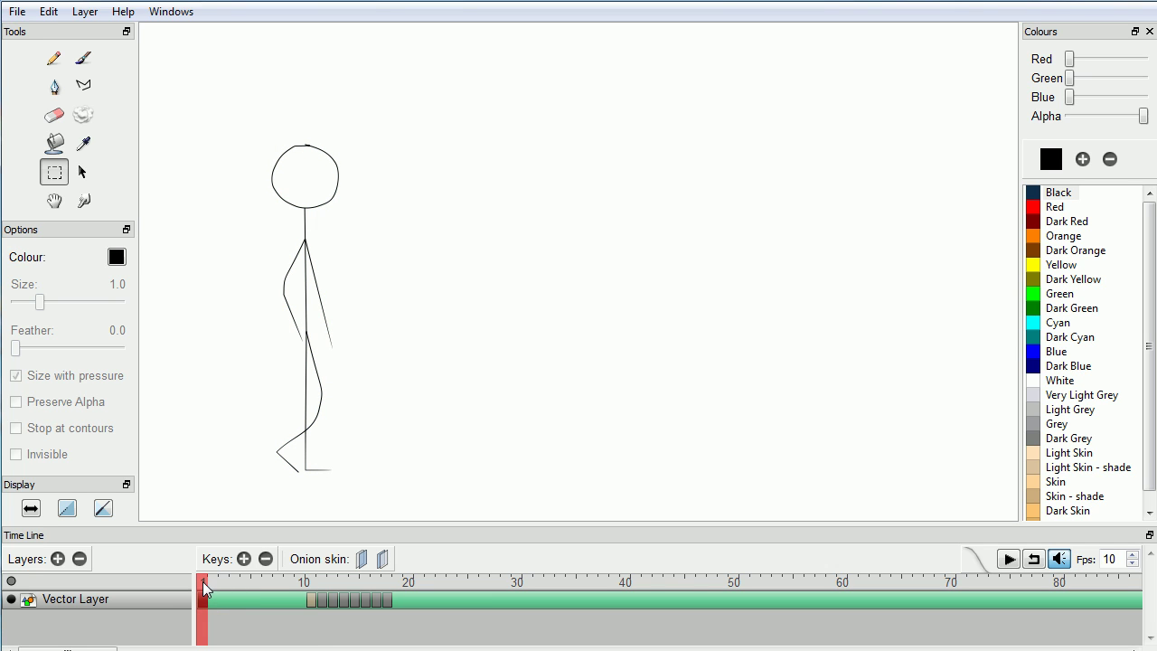
{"action": "left_click", "coordinate": [83, 201]}
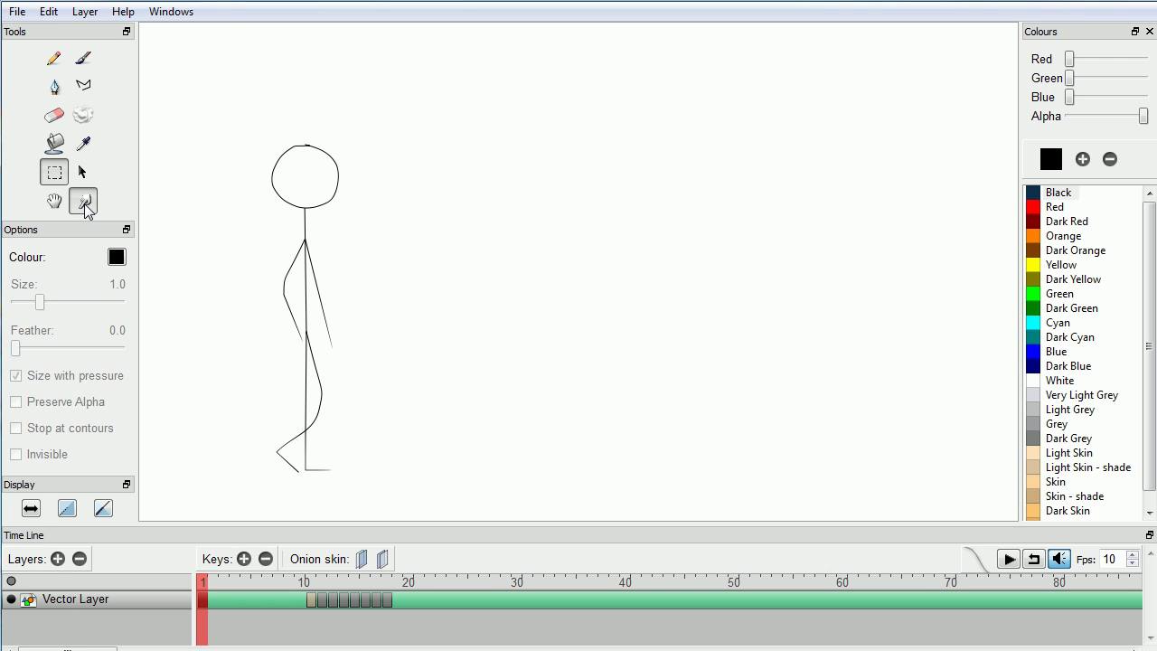
{"action": "left_click", "coordinate": [323, 395]}
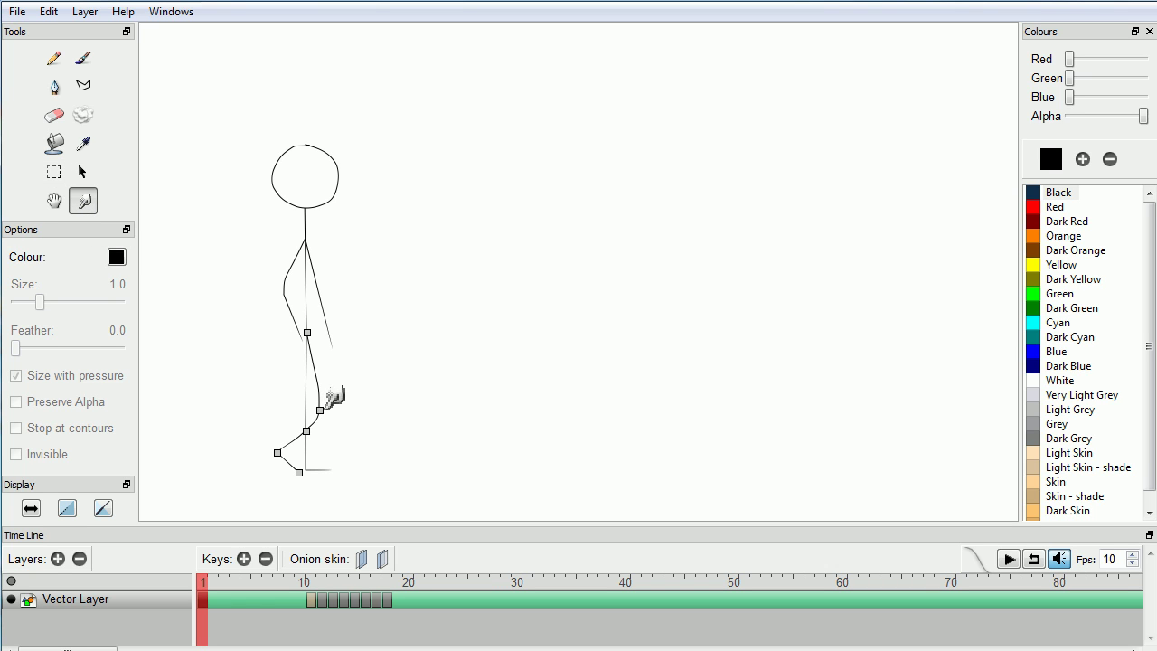
{"action": "left_click_drag", "start_coordinate": [324, 403], "coordinate": [309, 406]}
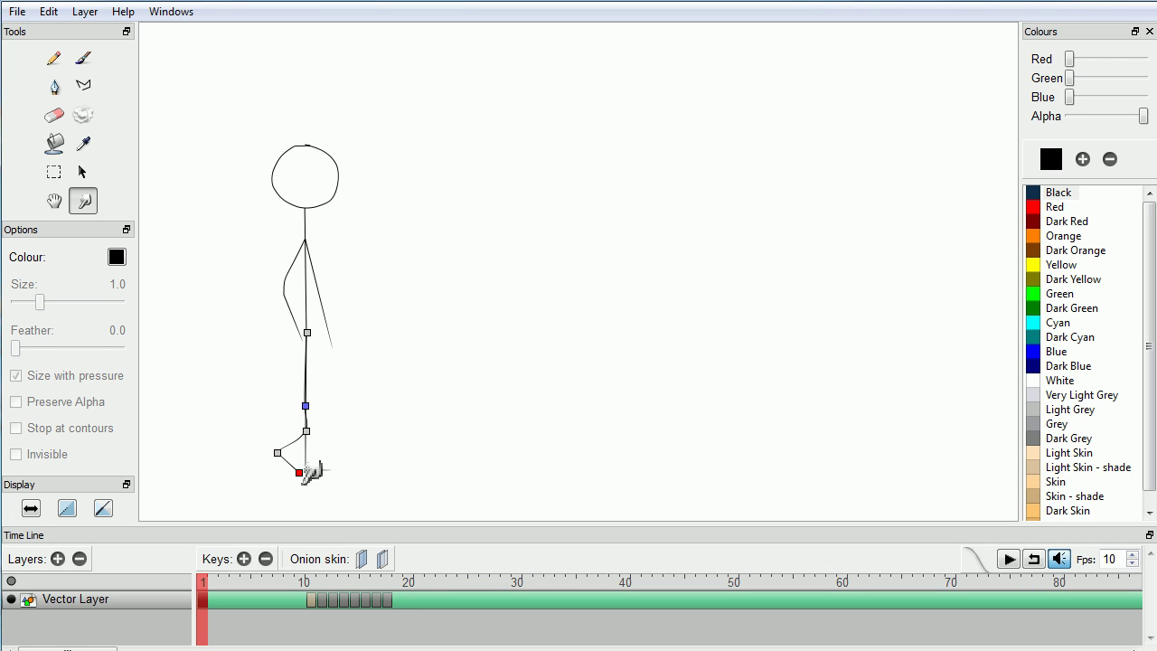
{"action": "mouse_move", "coordinate": [301, 473]}
{"action": "left_mouse_down"}
{"action": "mouse_move", "coordinate": [328, 471]}
{"action": "mouse_move", "coordinate": [285, 450]}
{"action": "mouse_move", "coordinate": [301, 464]}
{"action": "left_mouse_up"}
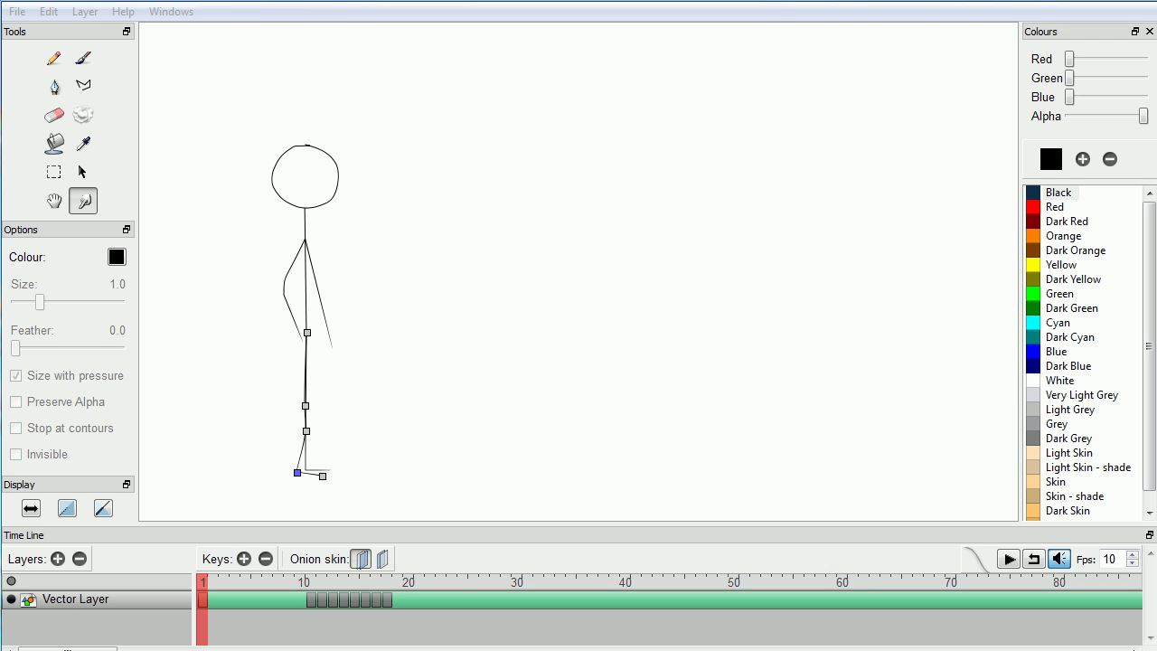
Copy the entire frame 1 standing pose and paste it into a new keyframe at frame 19
{"action": "left_click", "coordinate": [52, 14]}
{"action": "left_click", "coordinate": [173, 131]}
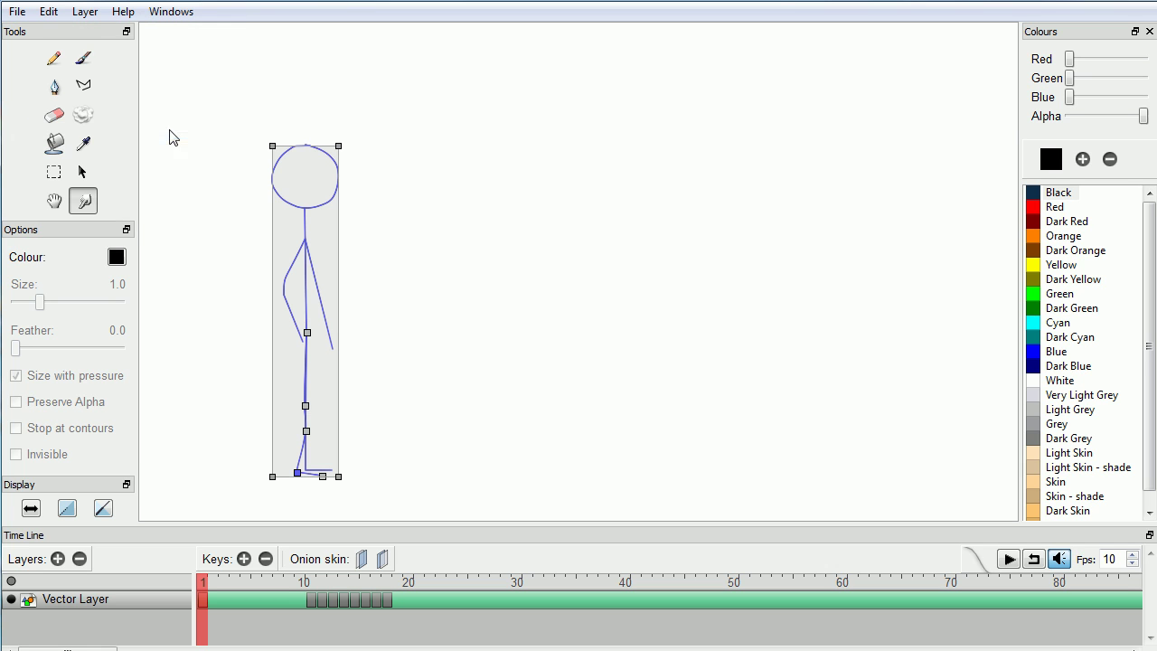
{"action": "left_click", "coordinate": [49, 11]}
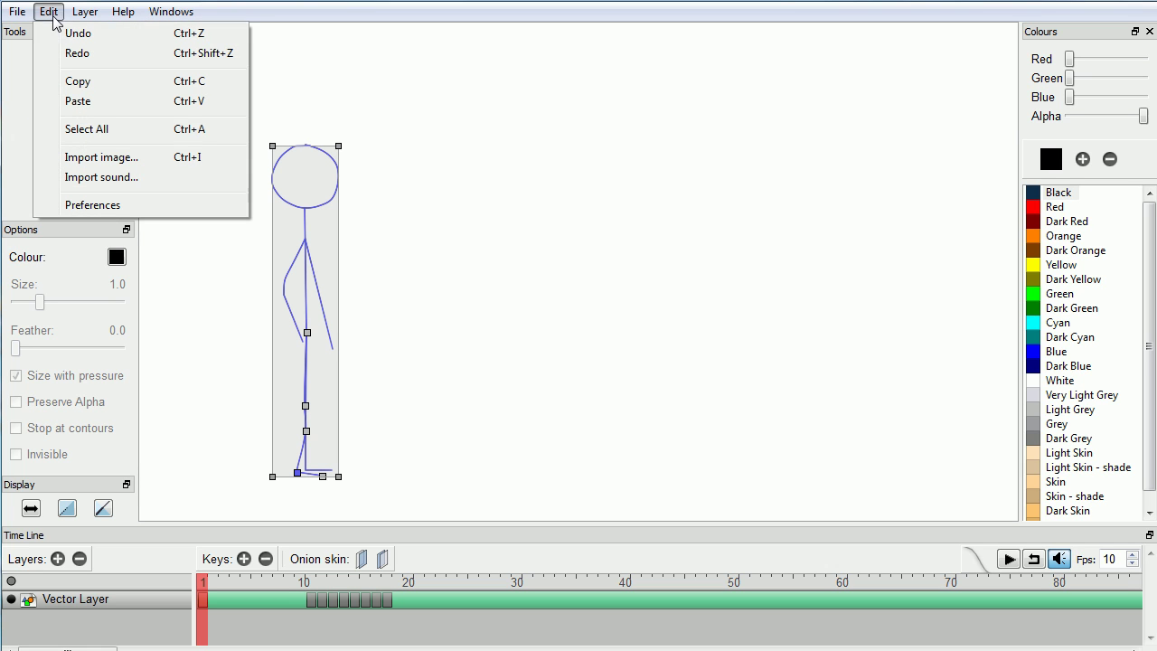
{"action": "left_click", "coordinate": [166, 81]}
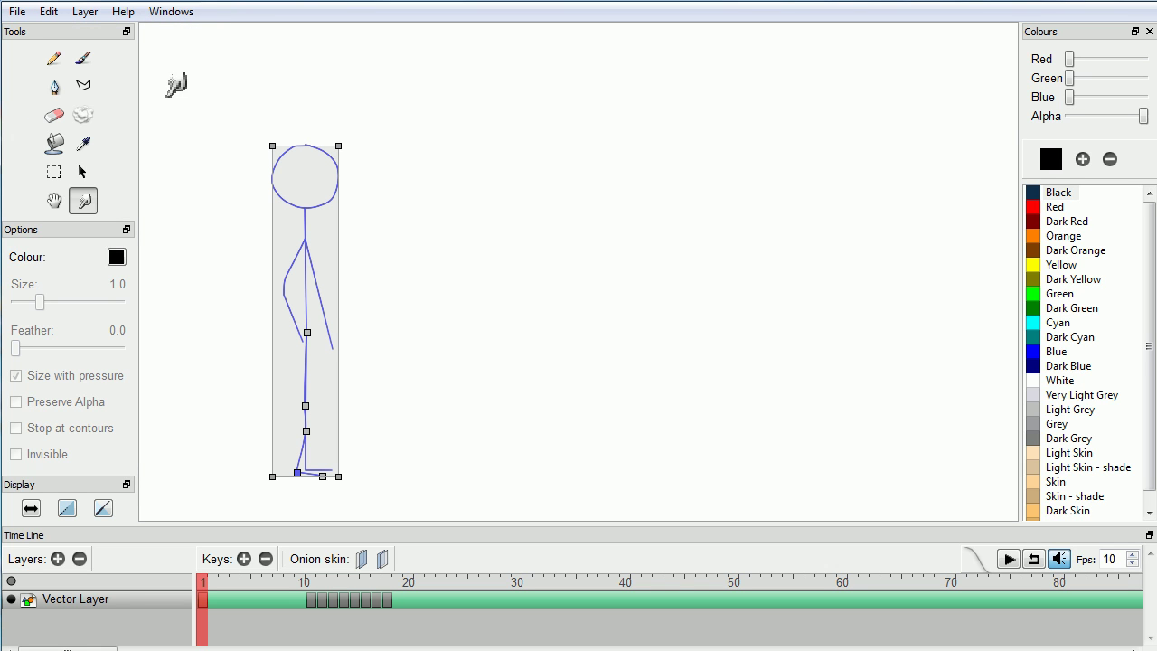
{"action": "left_click", "coordinate": [397, 583]}
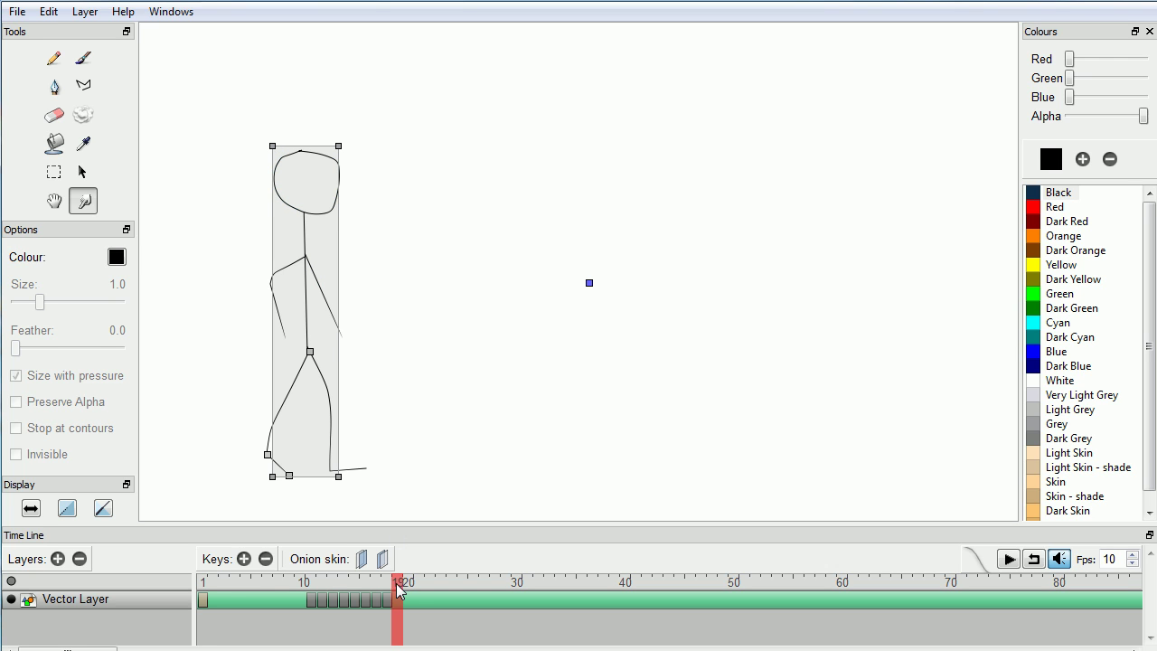
{"action": "left_click", "coordinate": [244, 559]}
{"action": "left_click", "coordinate": [49, 12]}
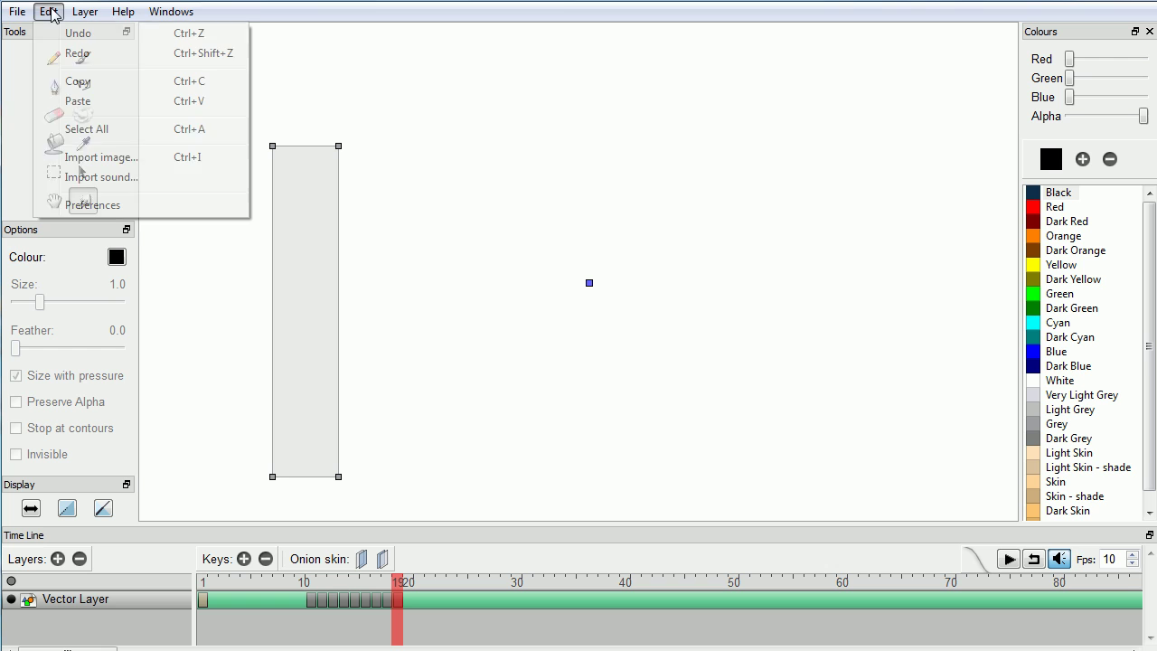
{"action": "left_click", "coordinate": [224, 106]}
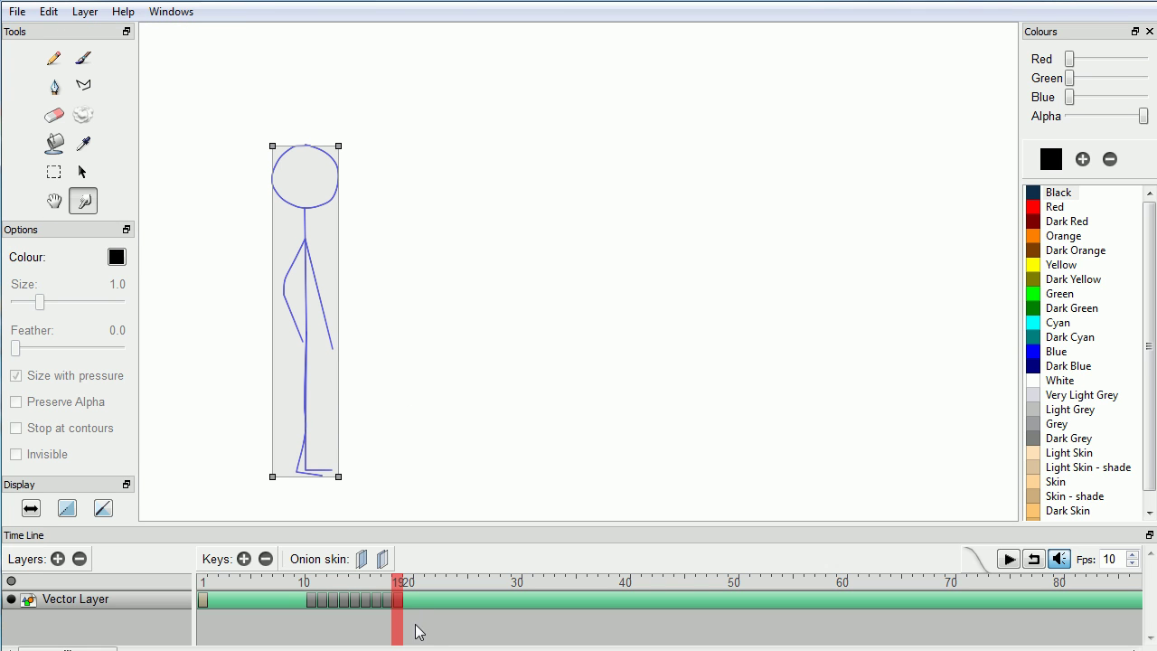
Add a keyframe at frame 30 and paste the copied standing pose into it
{"action": "left_click", "coordinate": [517, 580]}
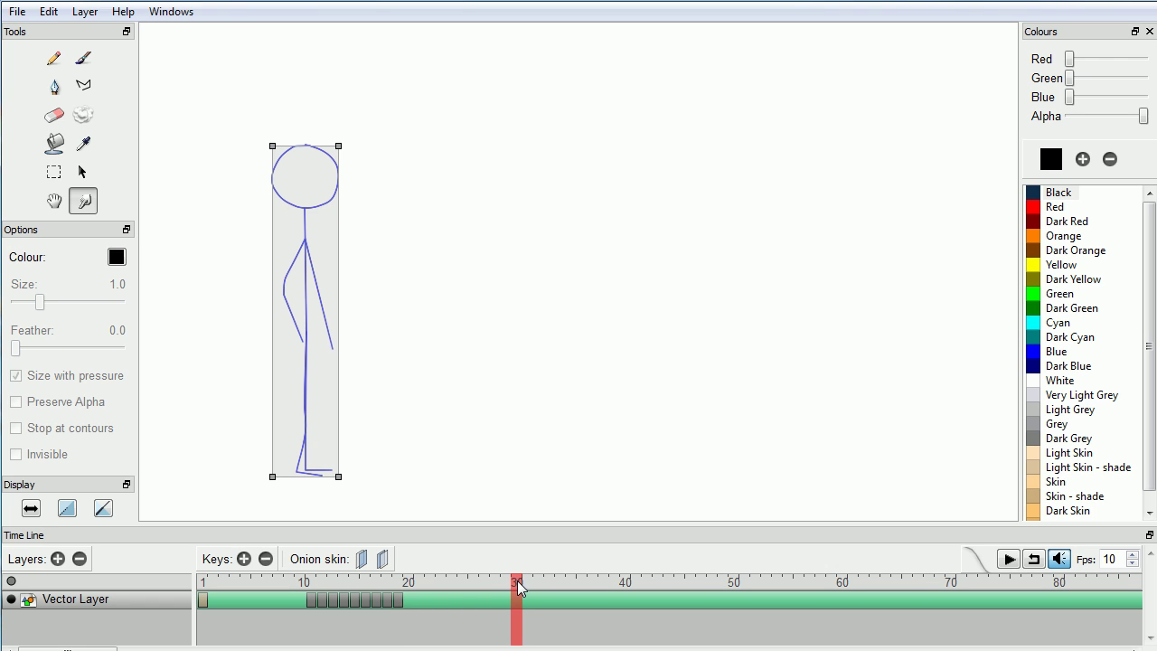
{"action": "left_click", "coordinate": [243, 559]}
{"action": "left_click", "coordinate": [49, 12]}
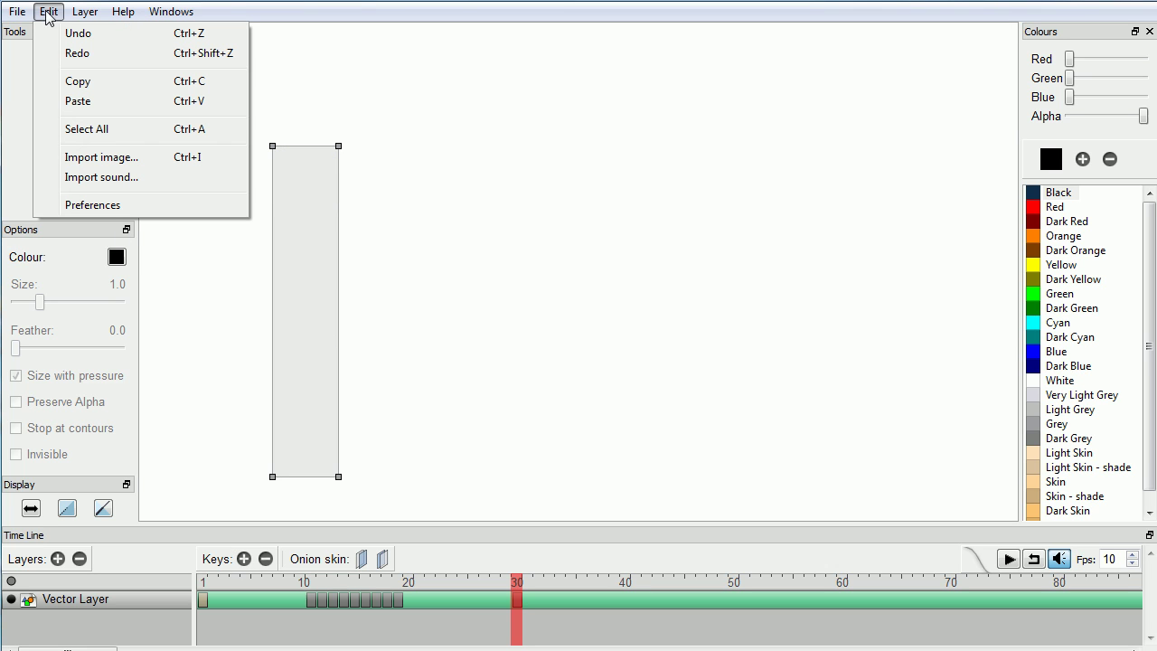
{"action": "left_click", "coordinate": [198, 101]}
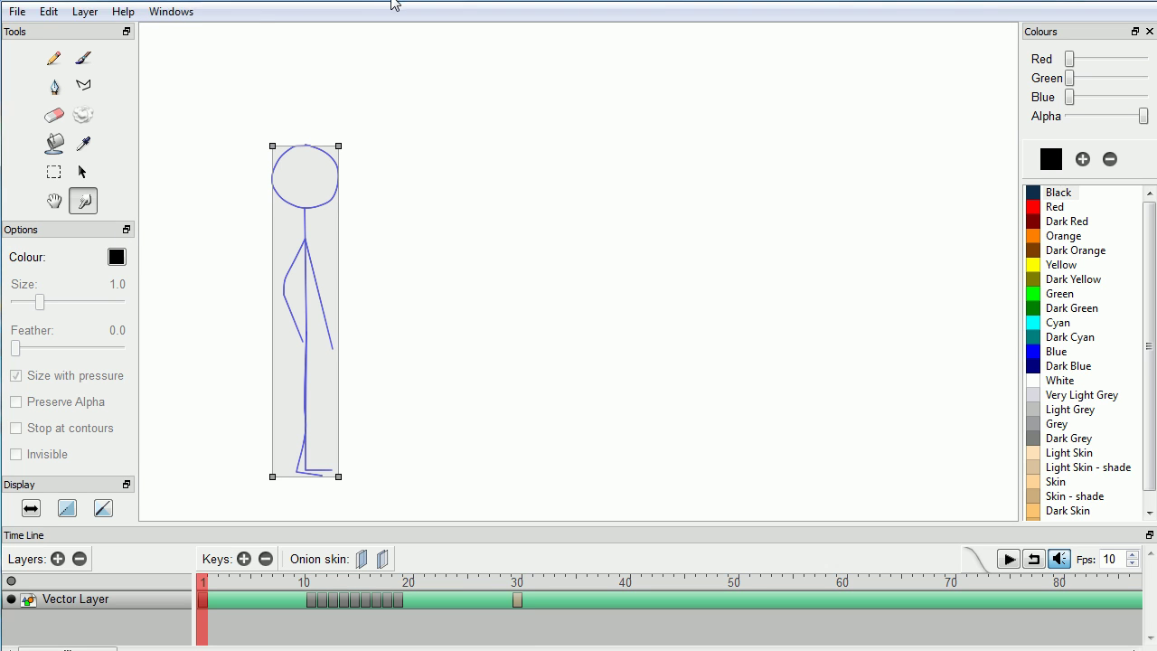
Turn on looping and play the animation from frame 1
{"action": "left_click", "coordinate": [1034, 560]}
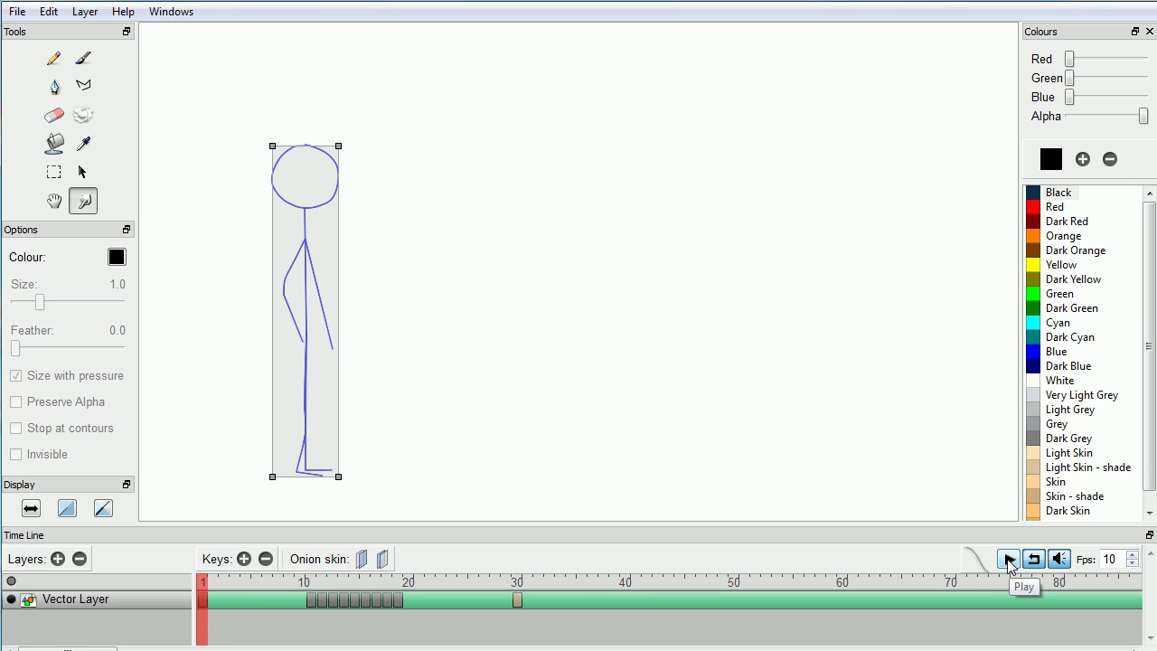
{"action": "left_click", "coordinate": [1008, 561]}
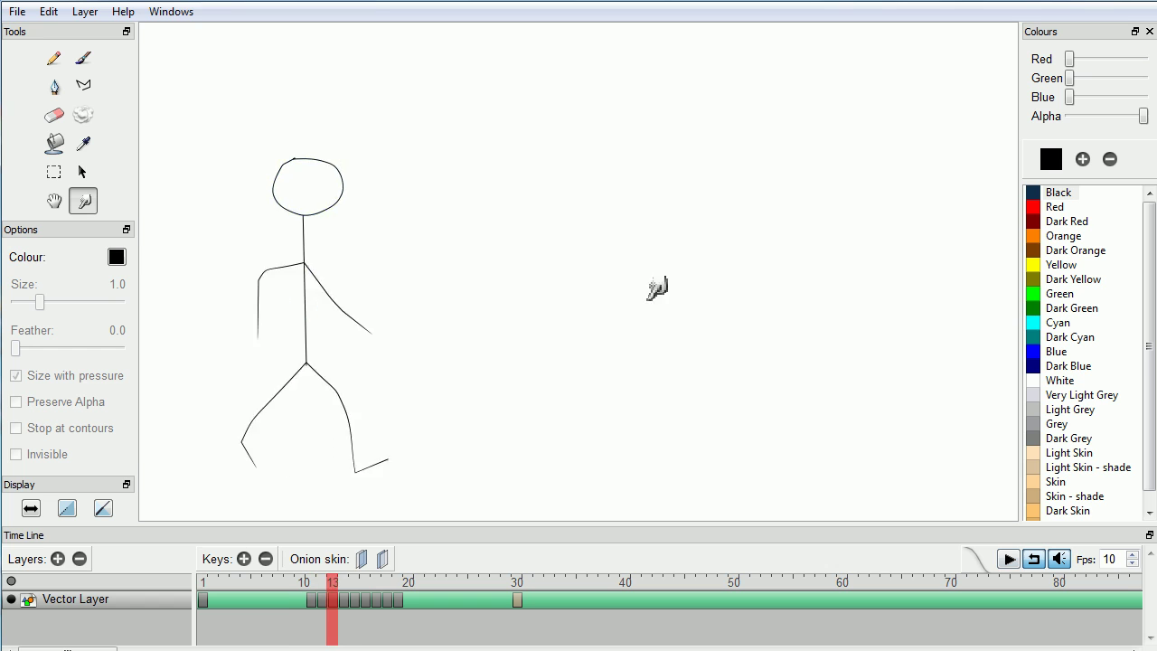